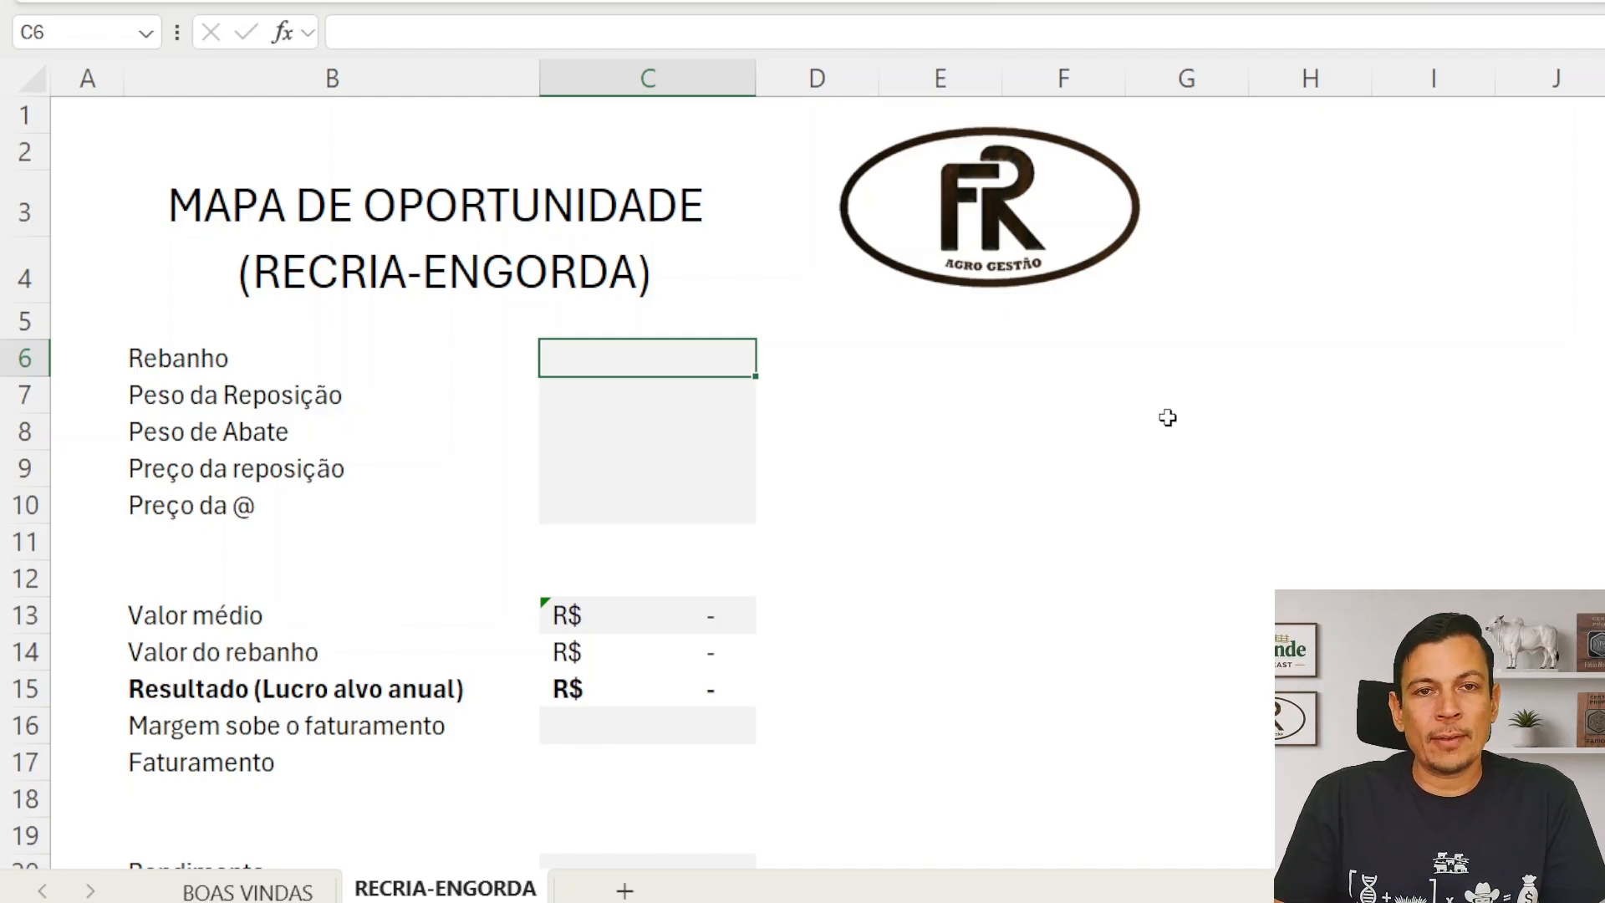
- Enter 1000 as the herd size (Rebanho) on the RECRIA-ENGORDA sheet
text(11)
key(BackSpace)
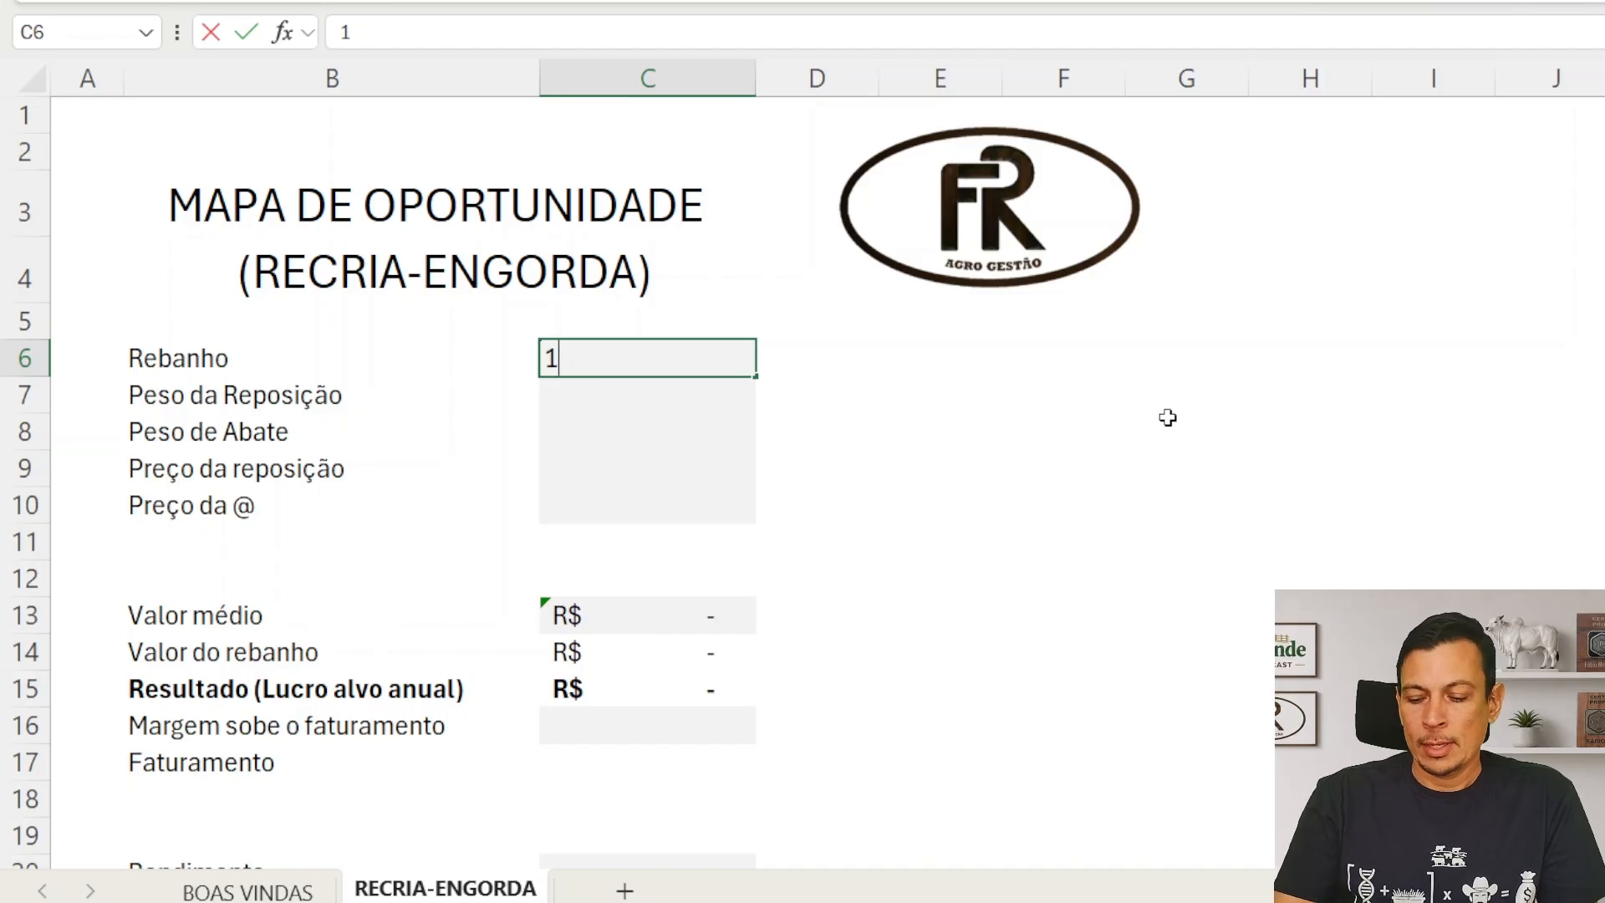
text(000)
key(Return)
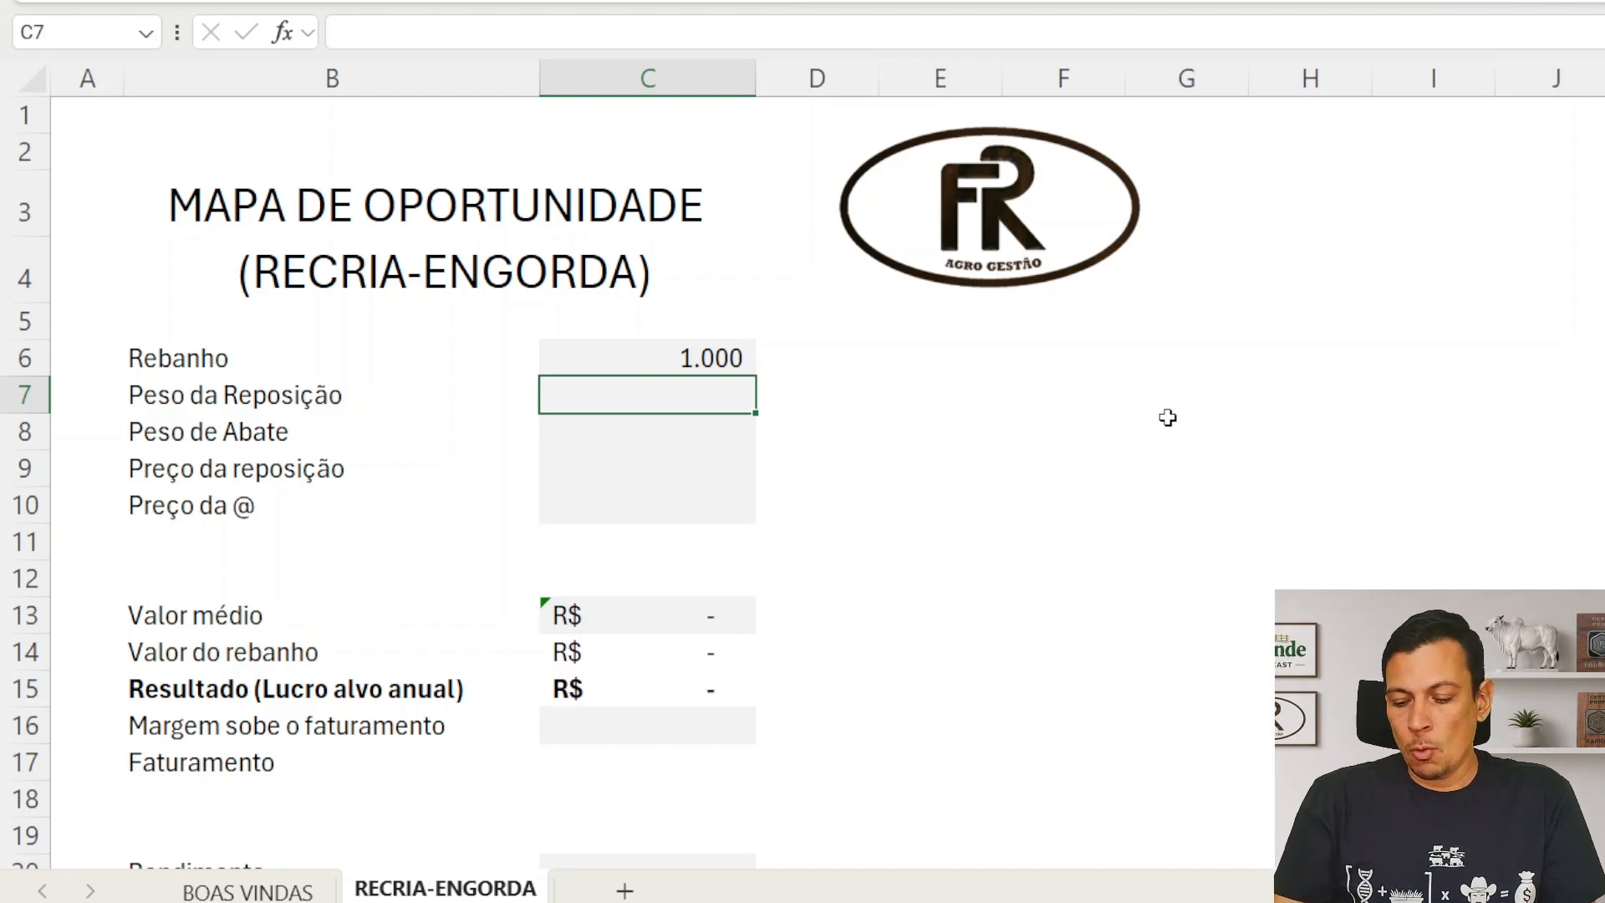
- Enter the animal weights: 210 for Peso da Reposição and 550 for Peso de Abate
text(210)
key(Return)
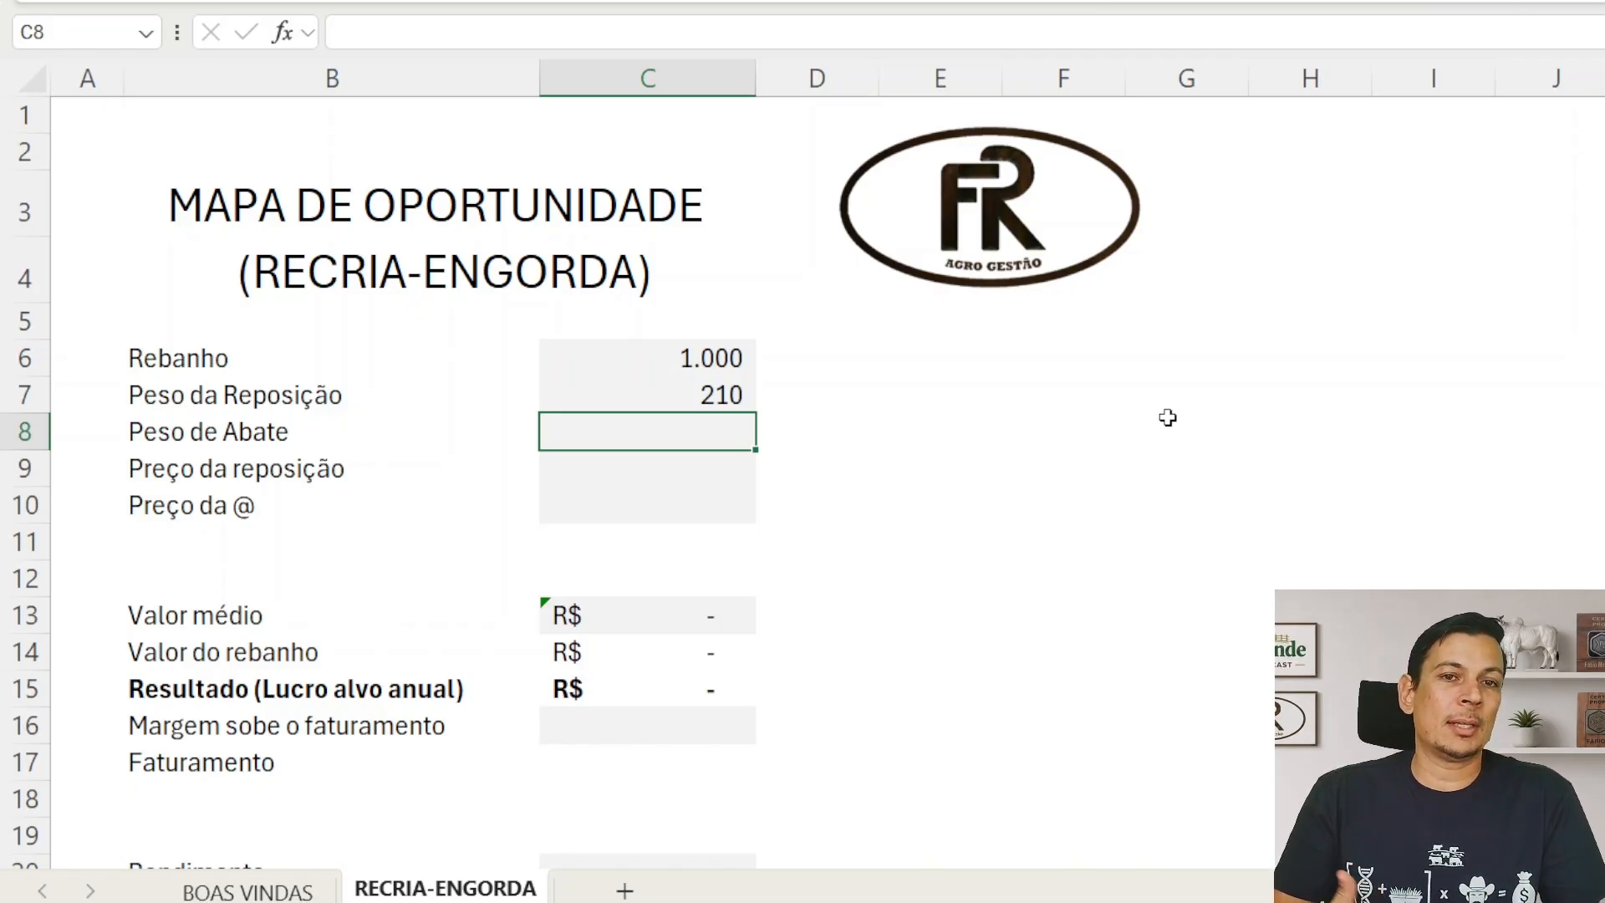
text(550)
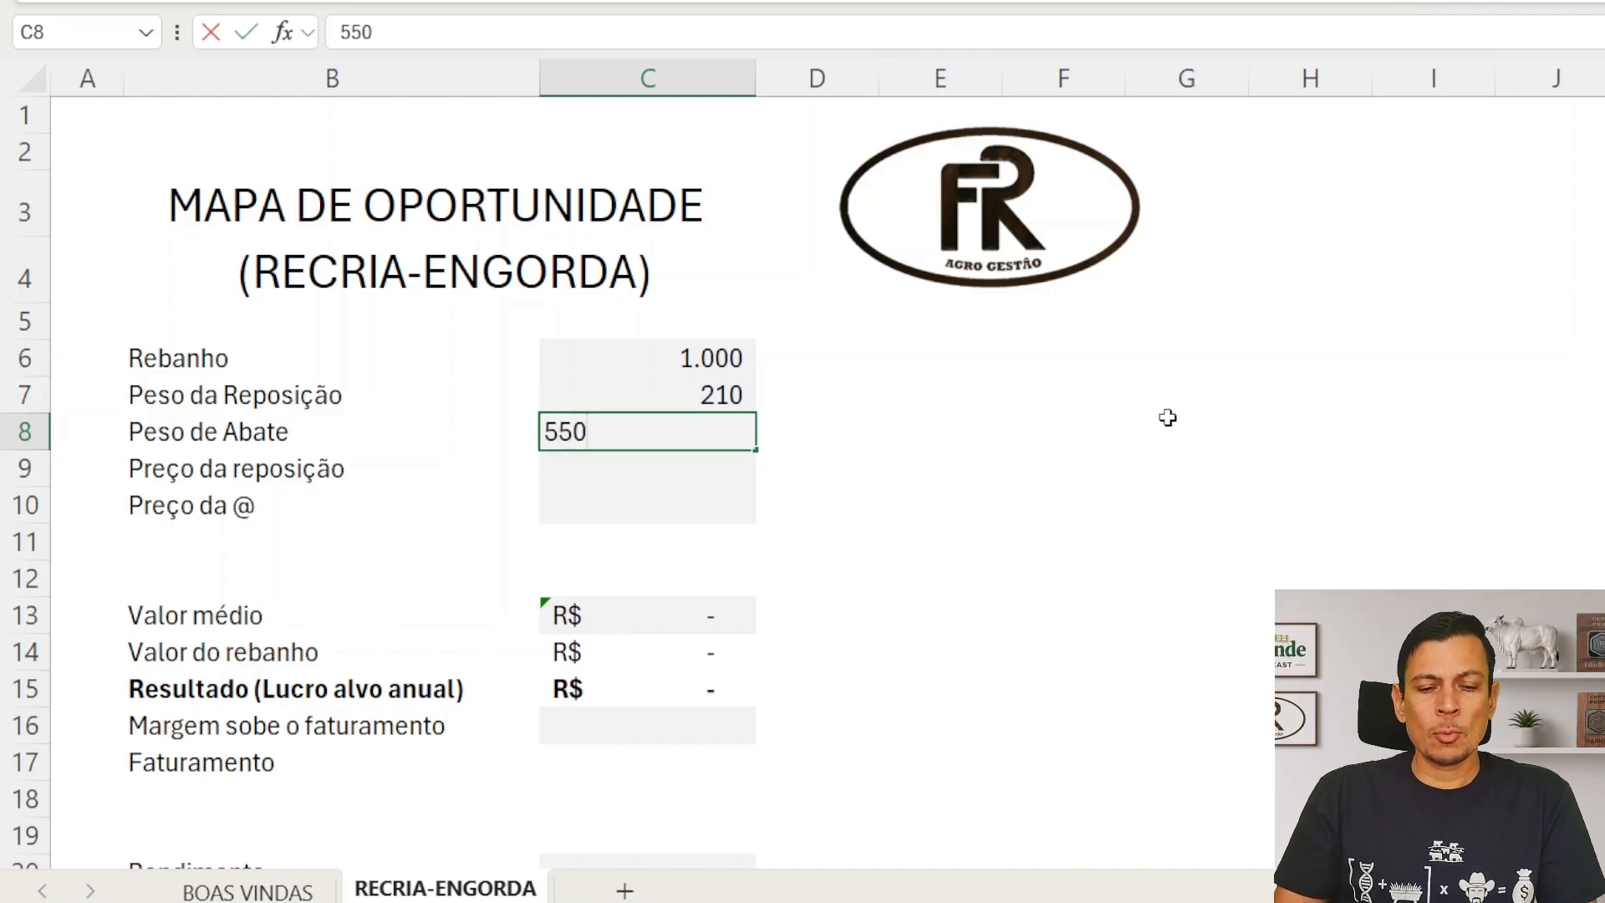
key(Return)
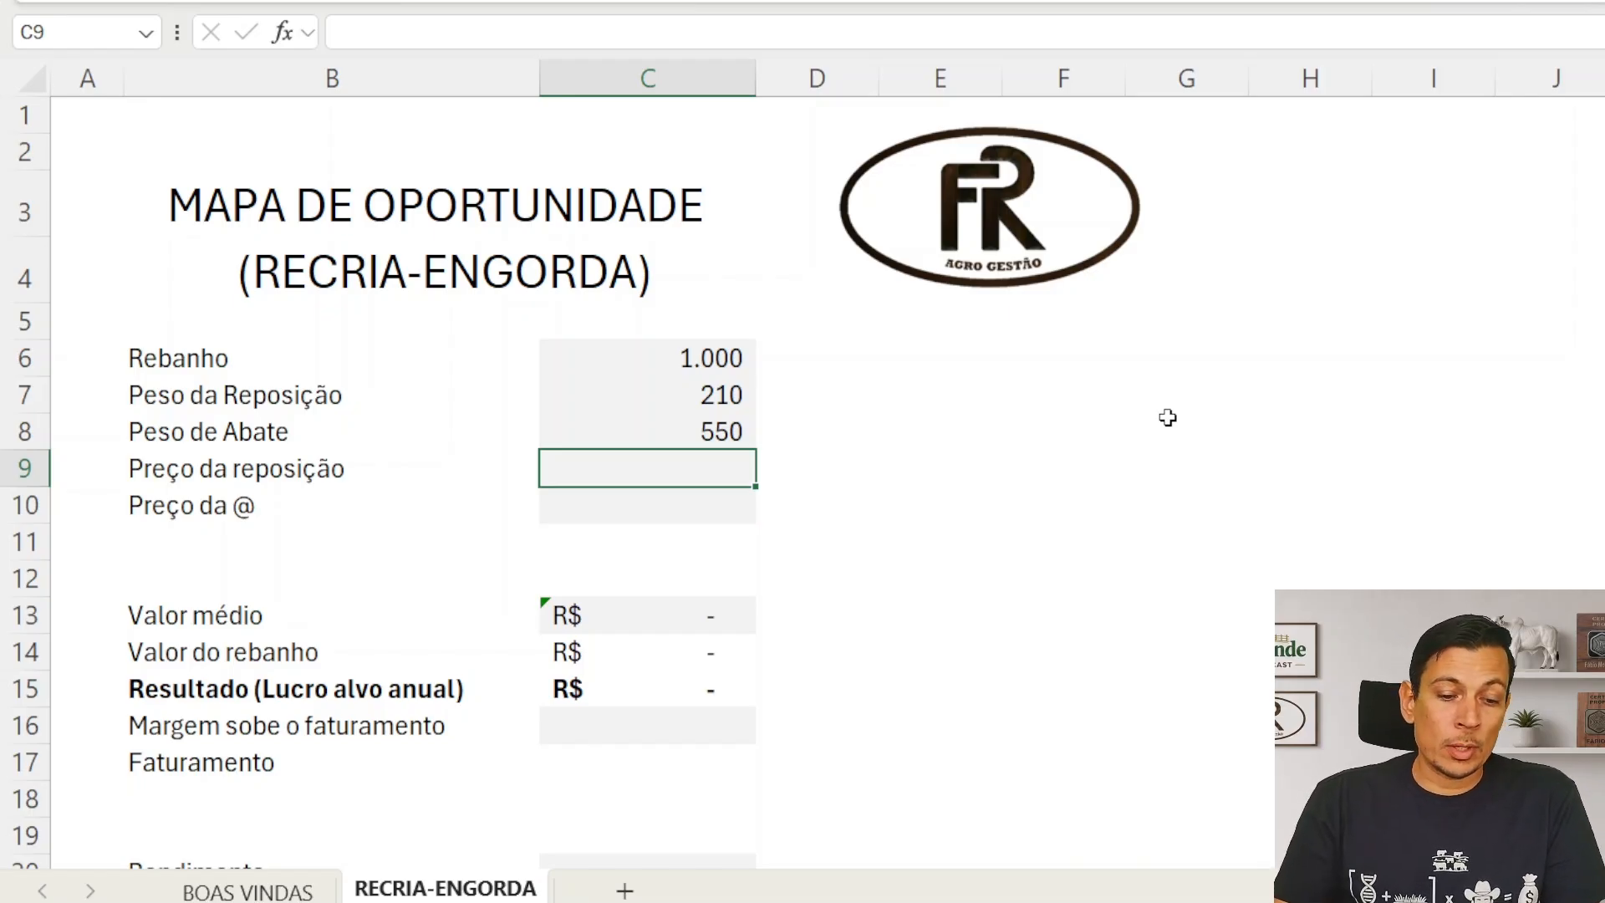
- Enter the prices: 14,50 for Preço da reposição and 350 for Preço da @
text(14,50)
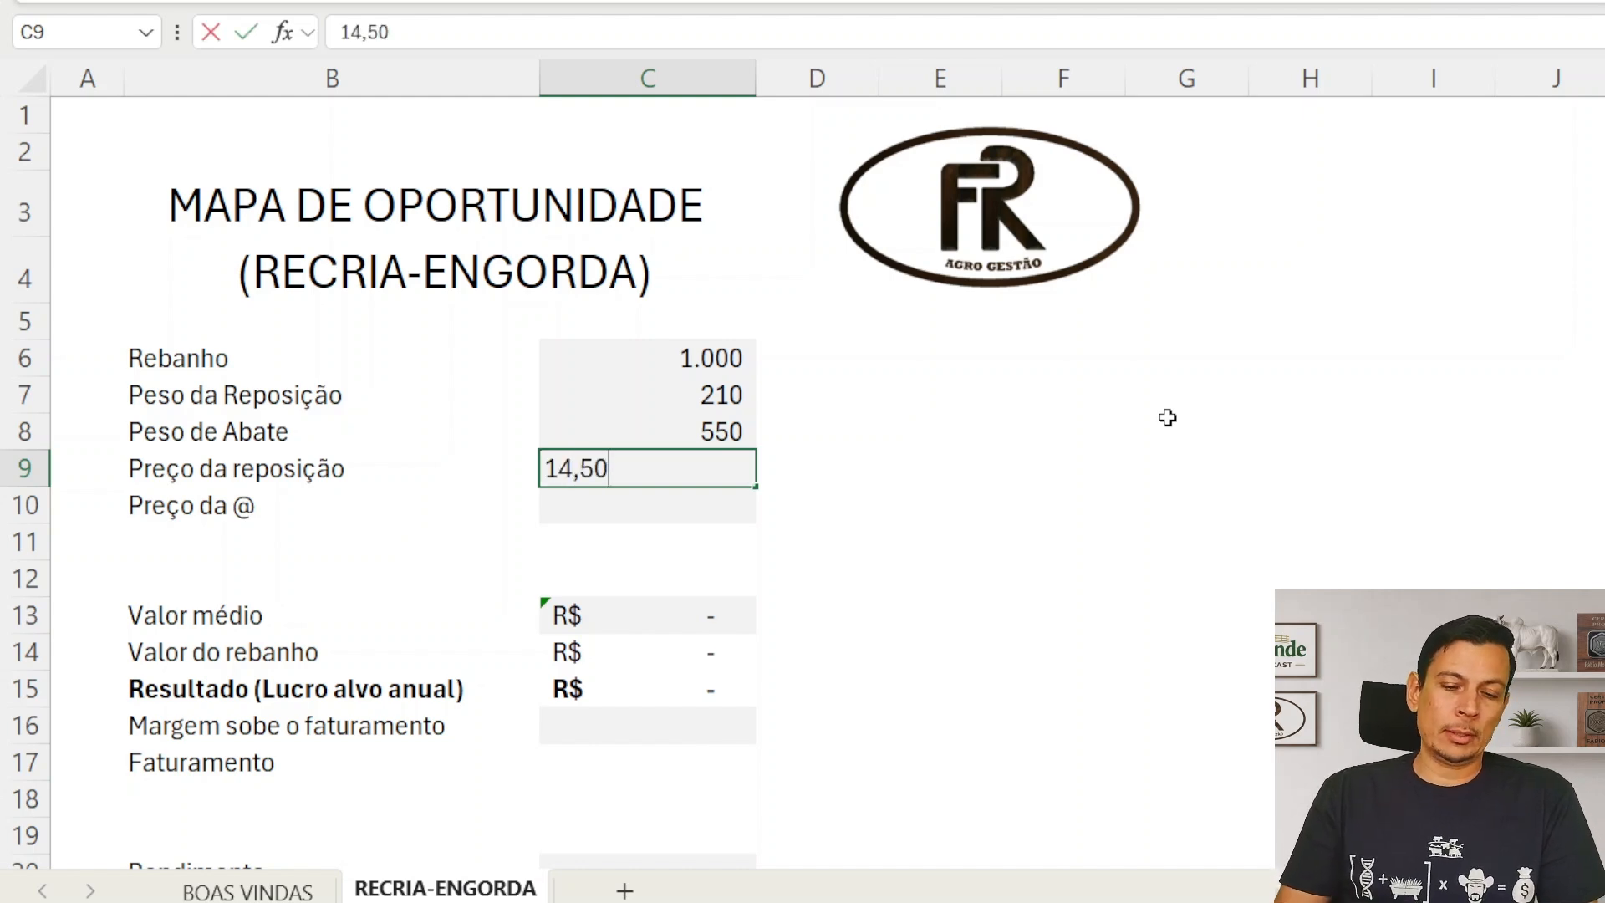
key(Return)
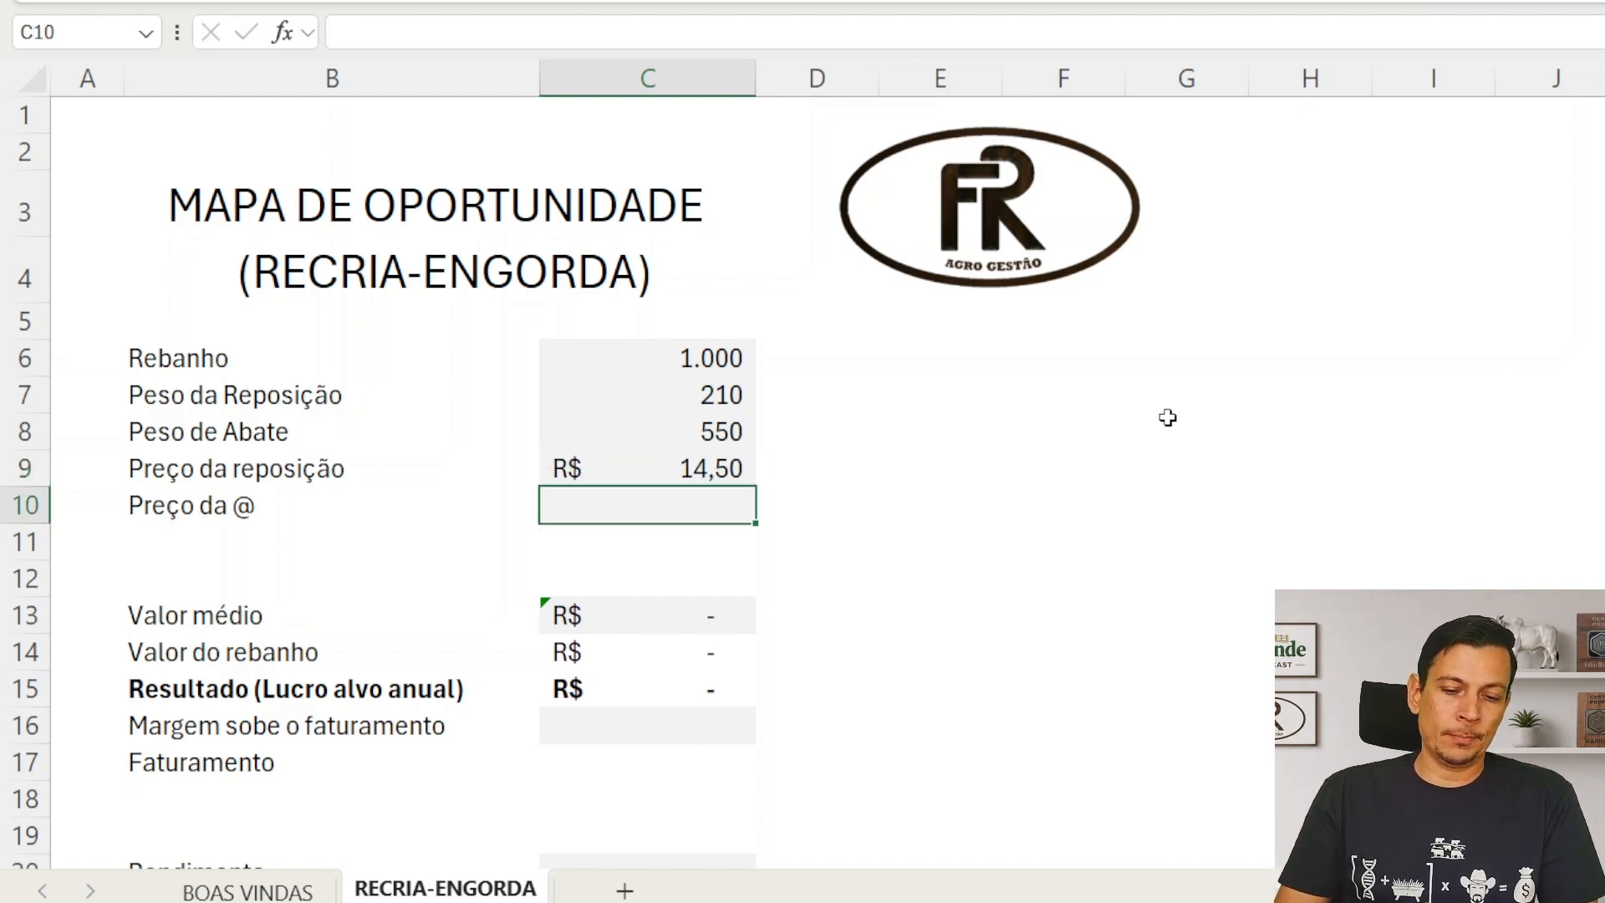
text(350)
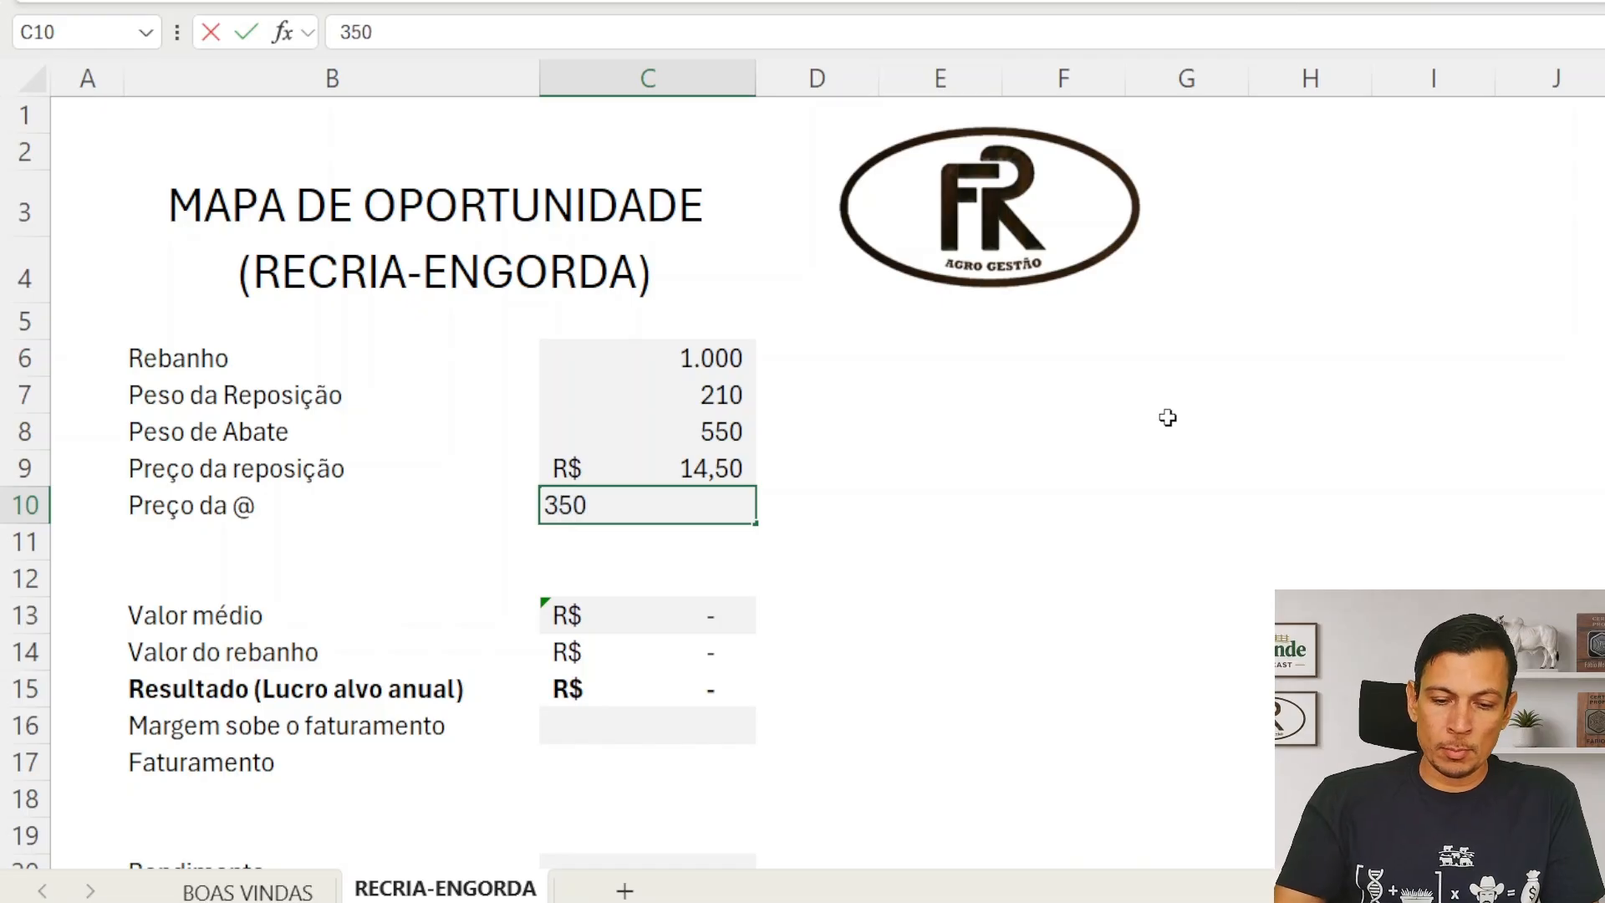
key(Return)
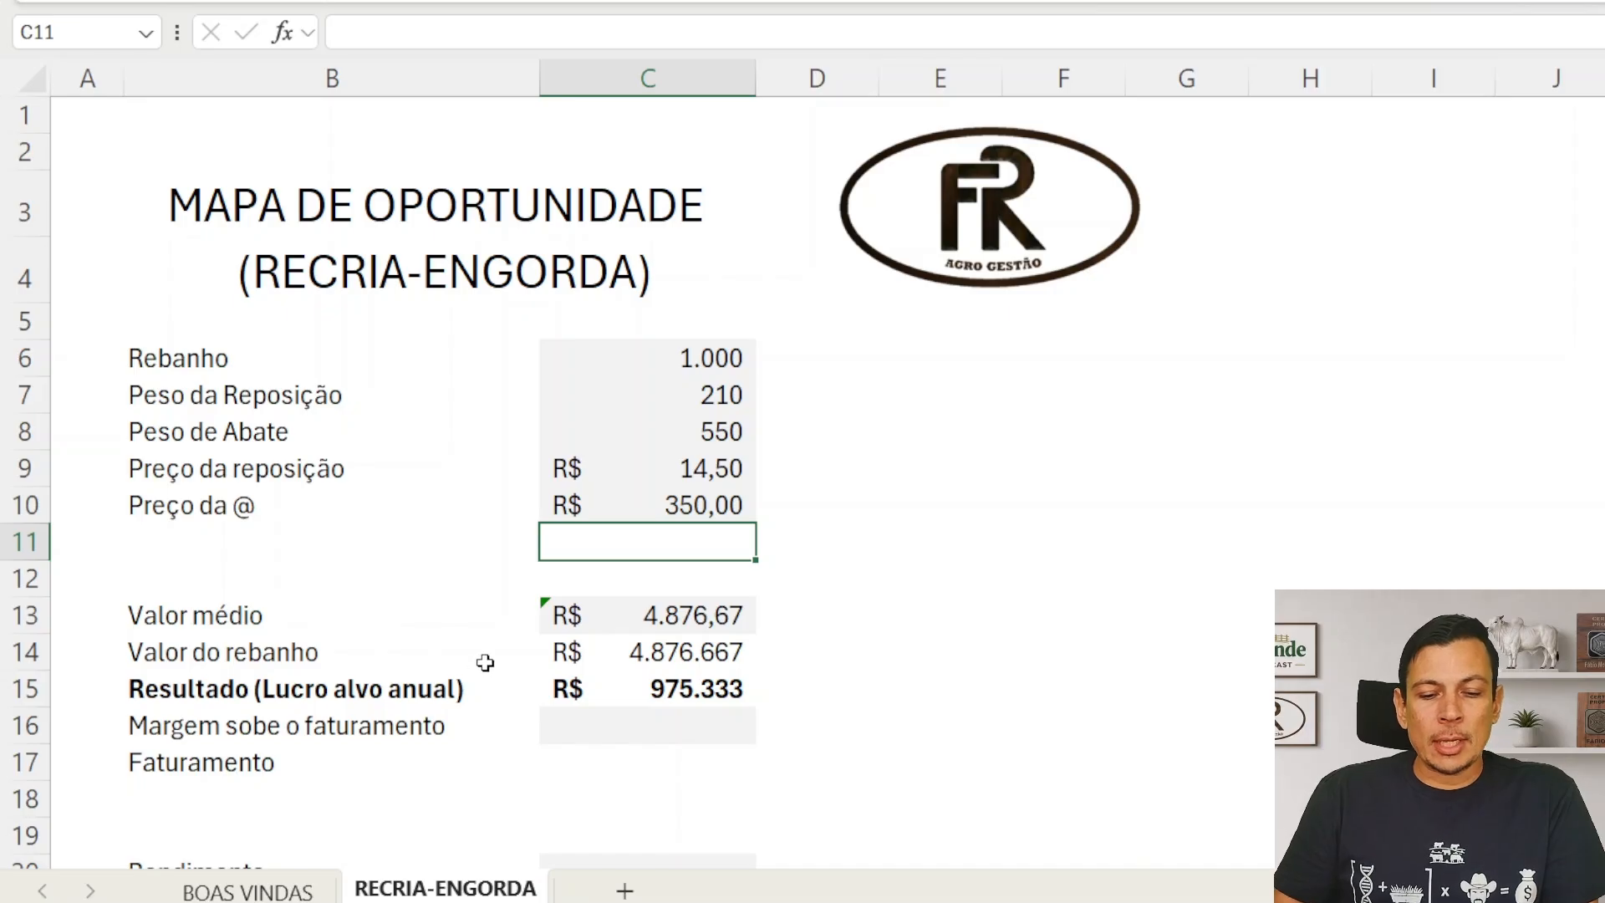
- Set the margin over revenue (Margem sobe o faturamento) to 25%
scroll(477, 635, down, 3)
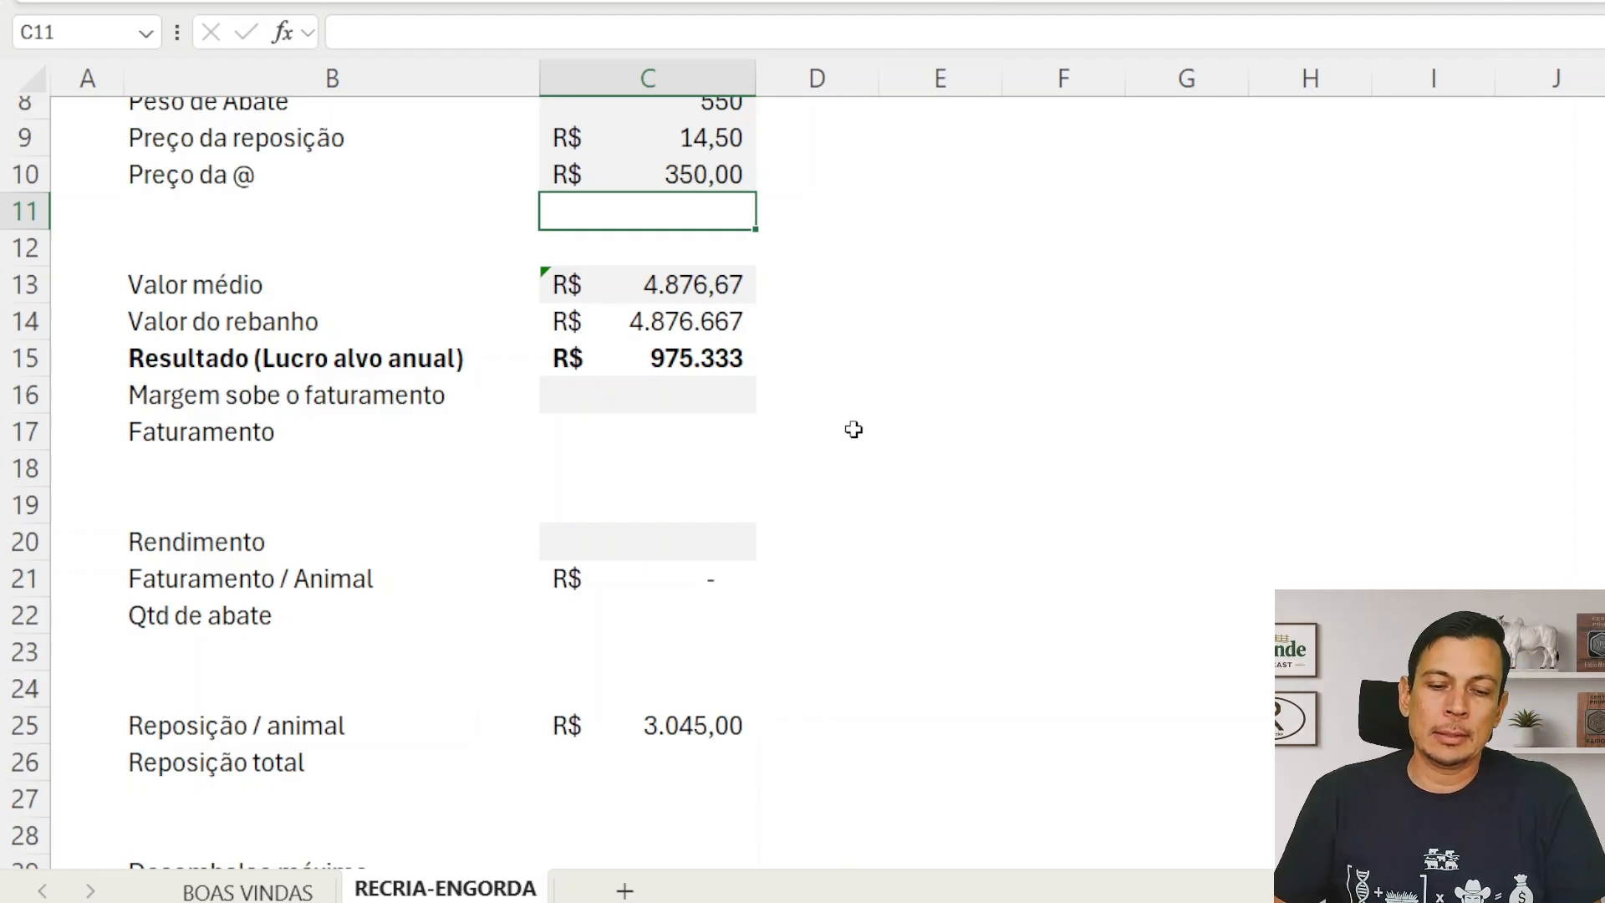
click(657, 388)
text(2)
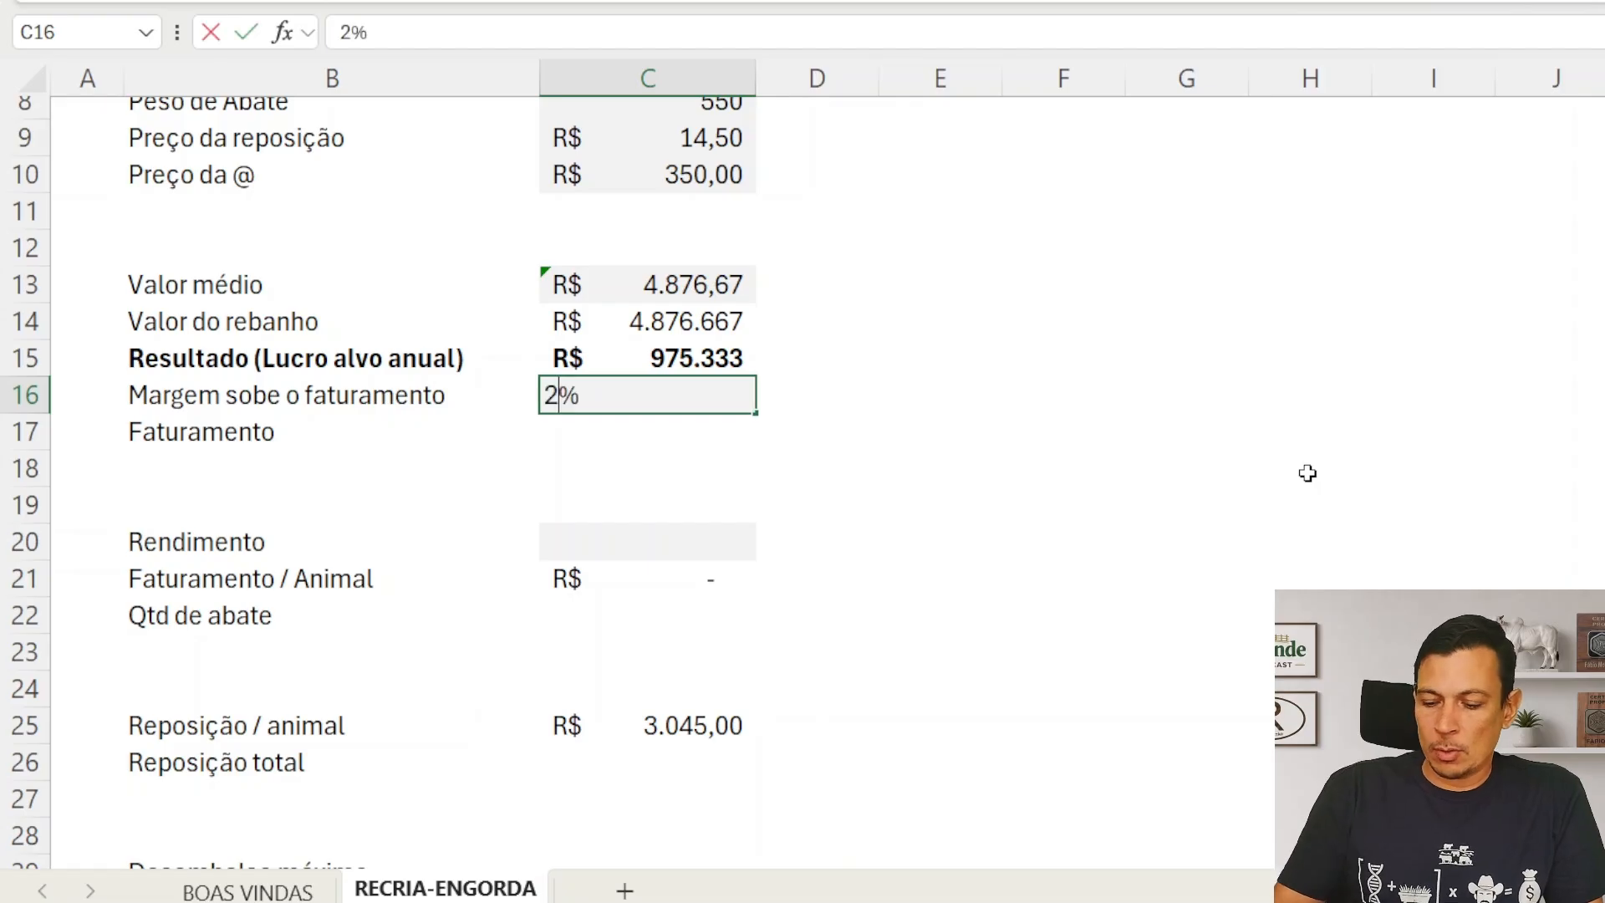
text(5)
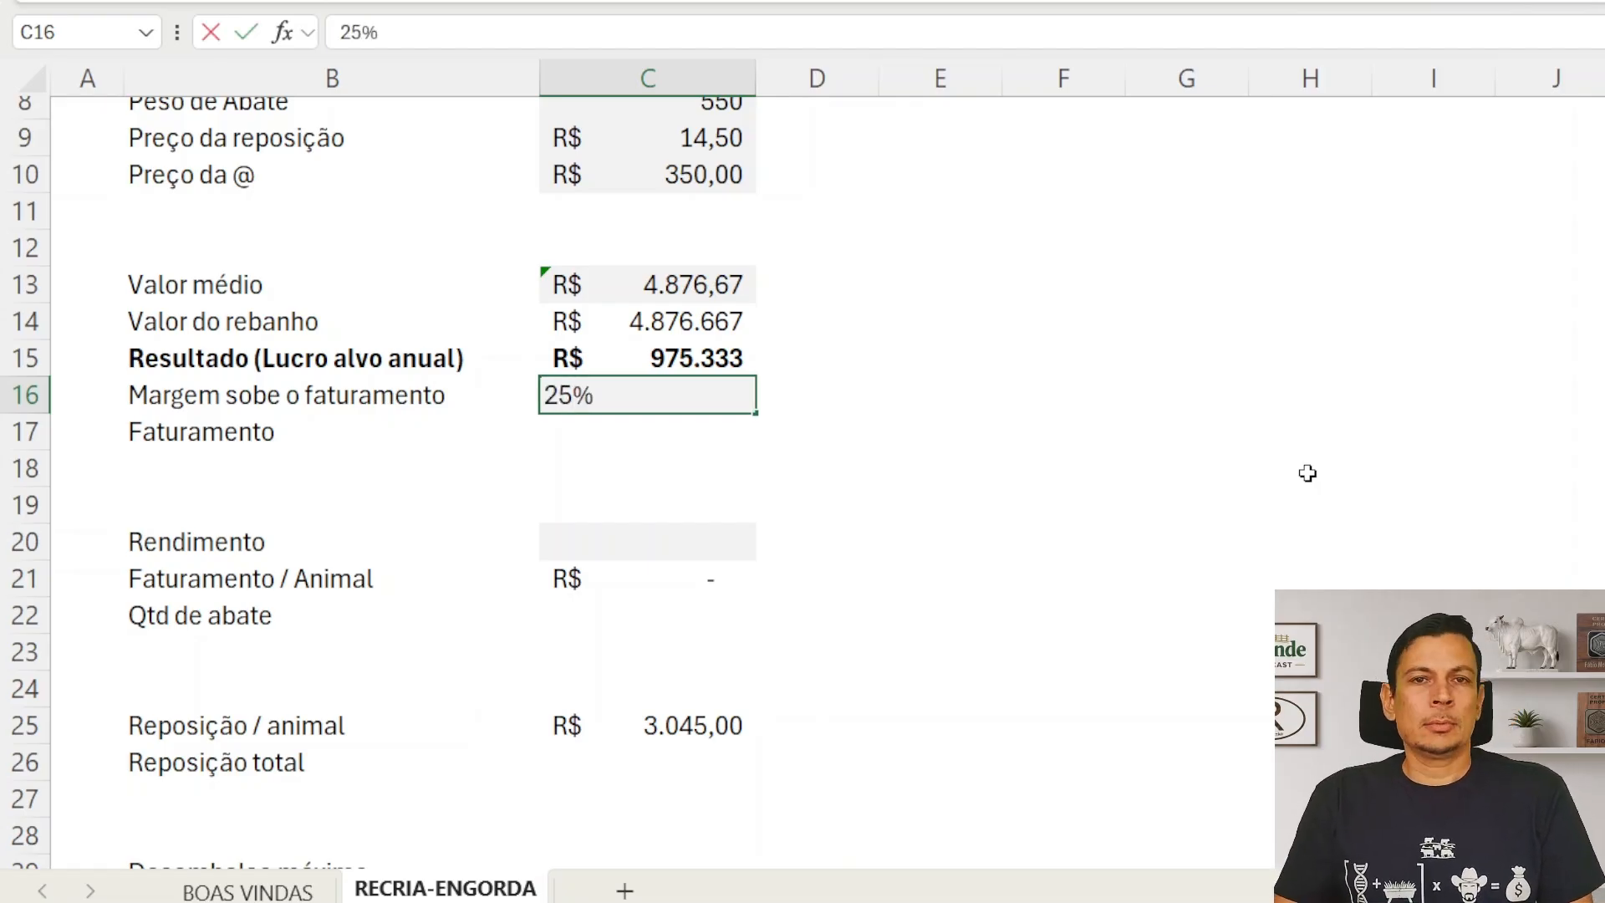
key(Return)
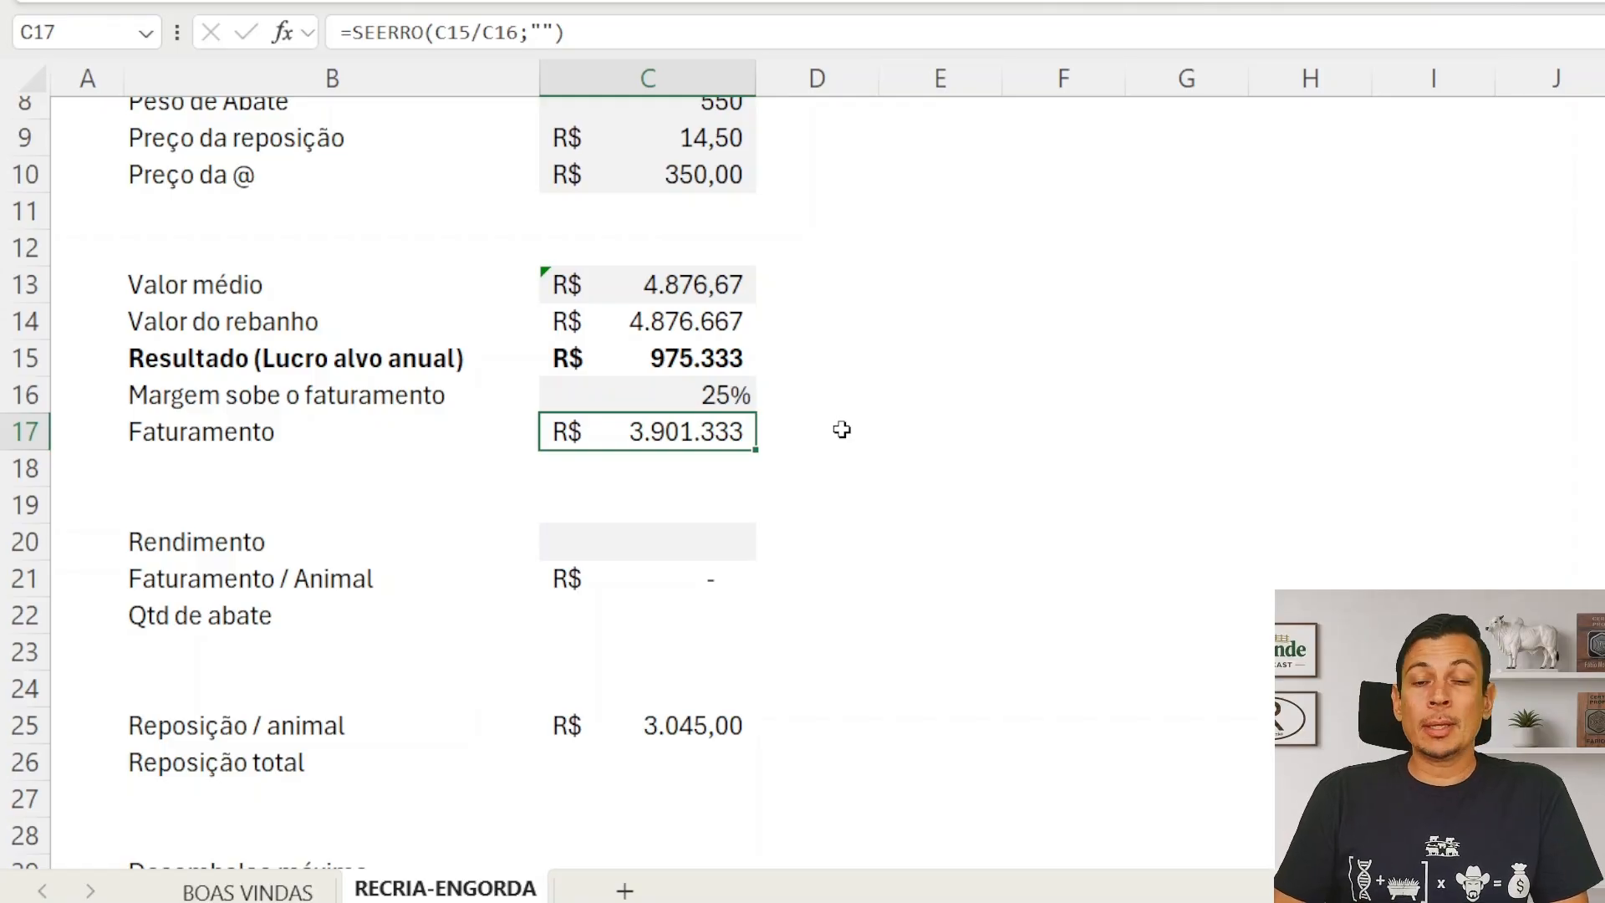
- Set the carcass yield (Rendimento) to 53%
click(639, 545)
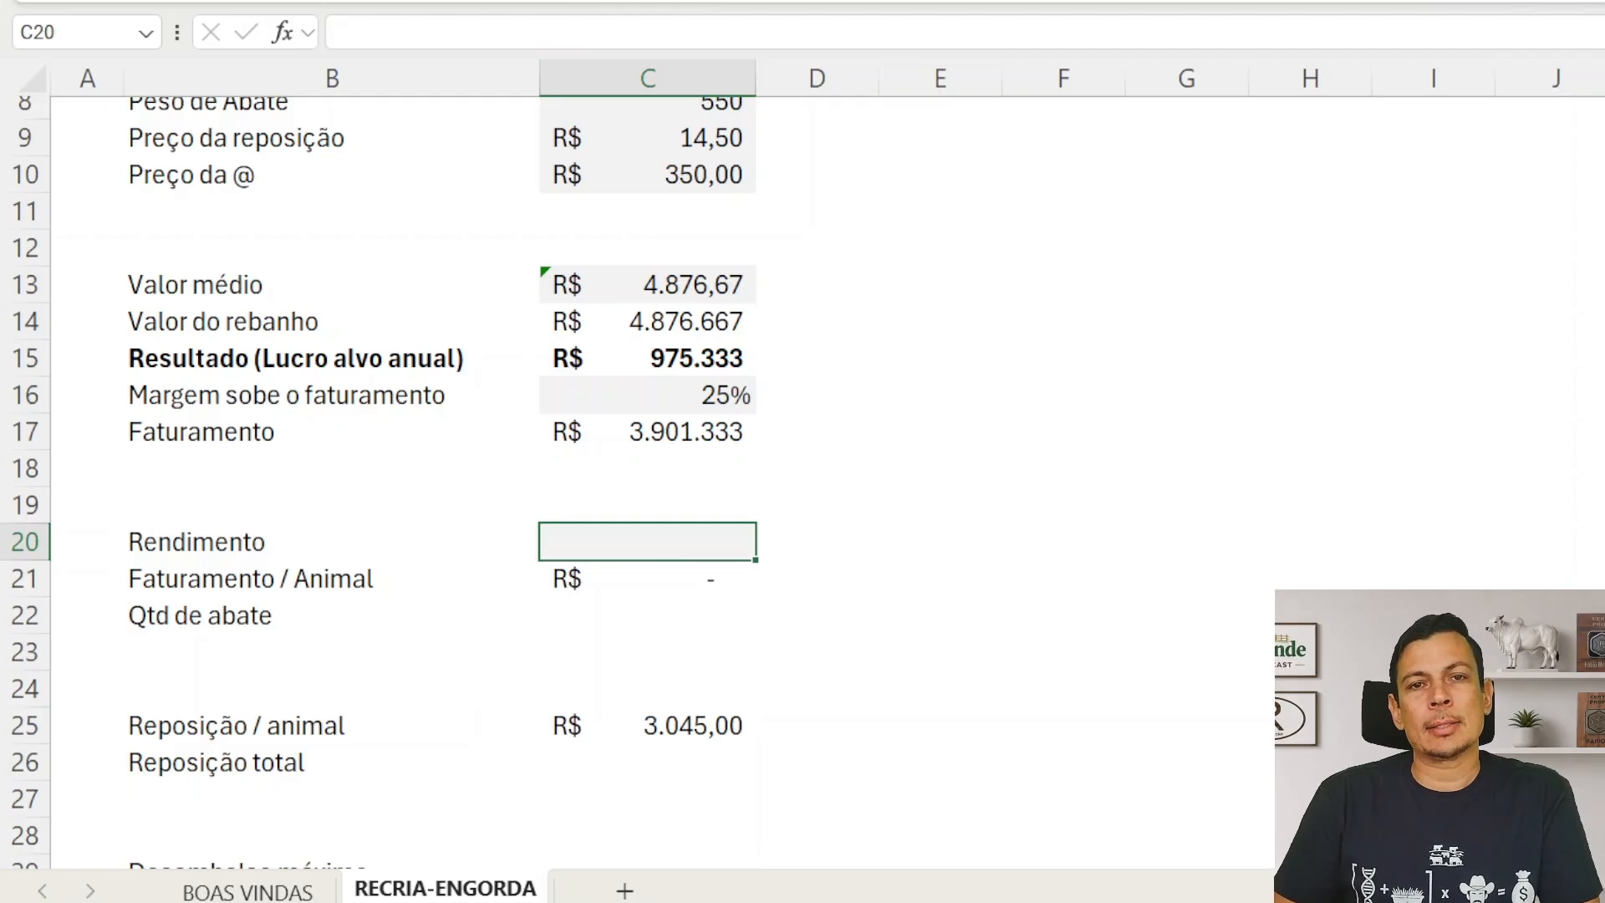
text(53)
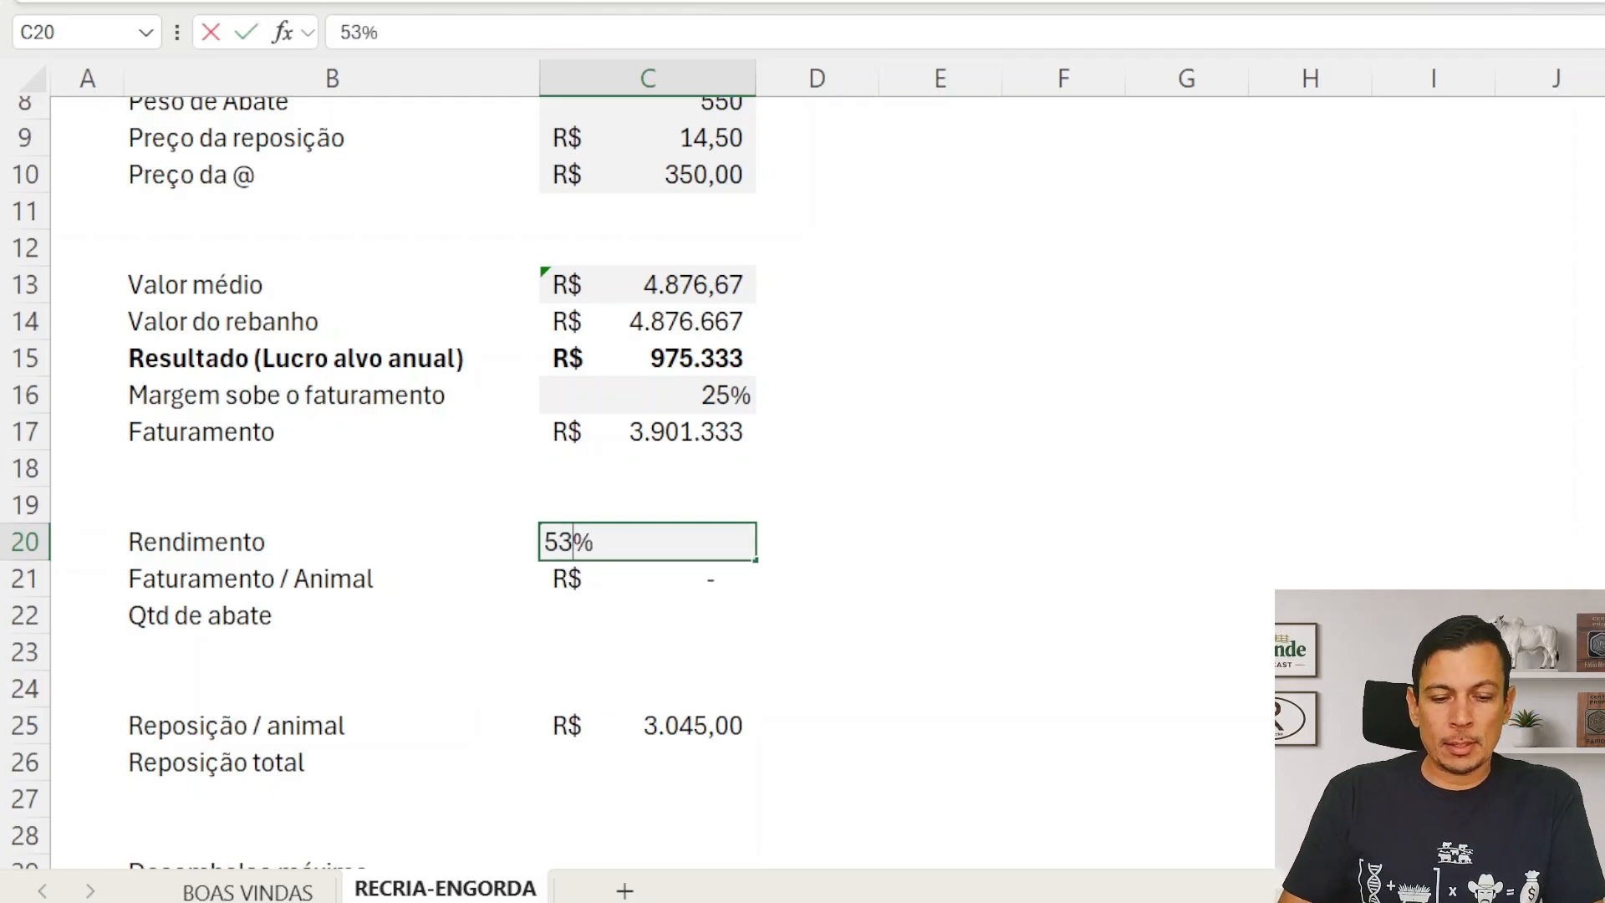
key(Return)
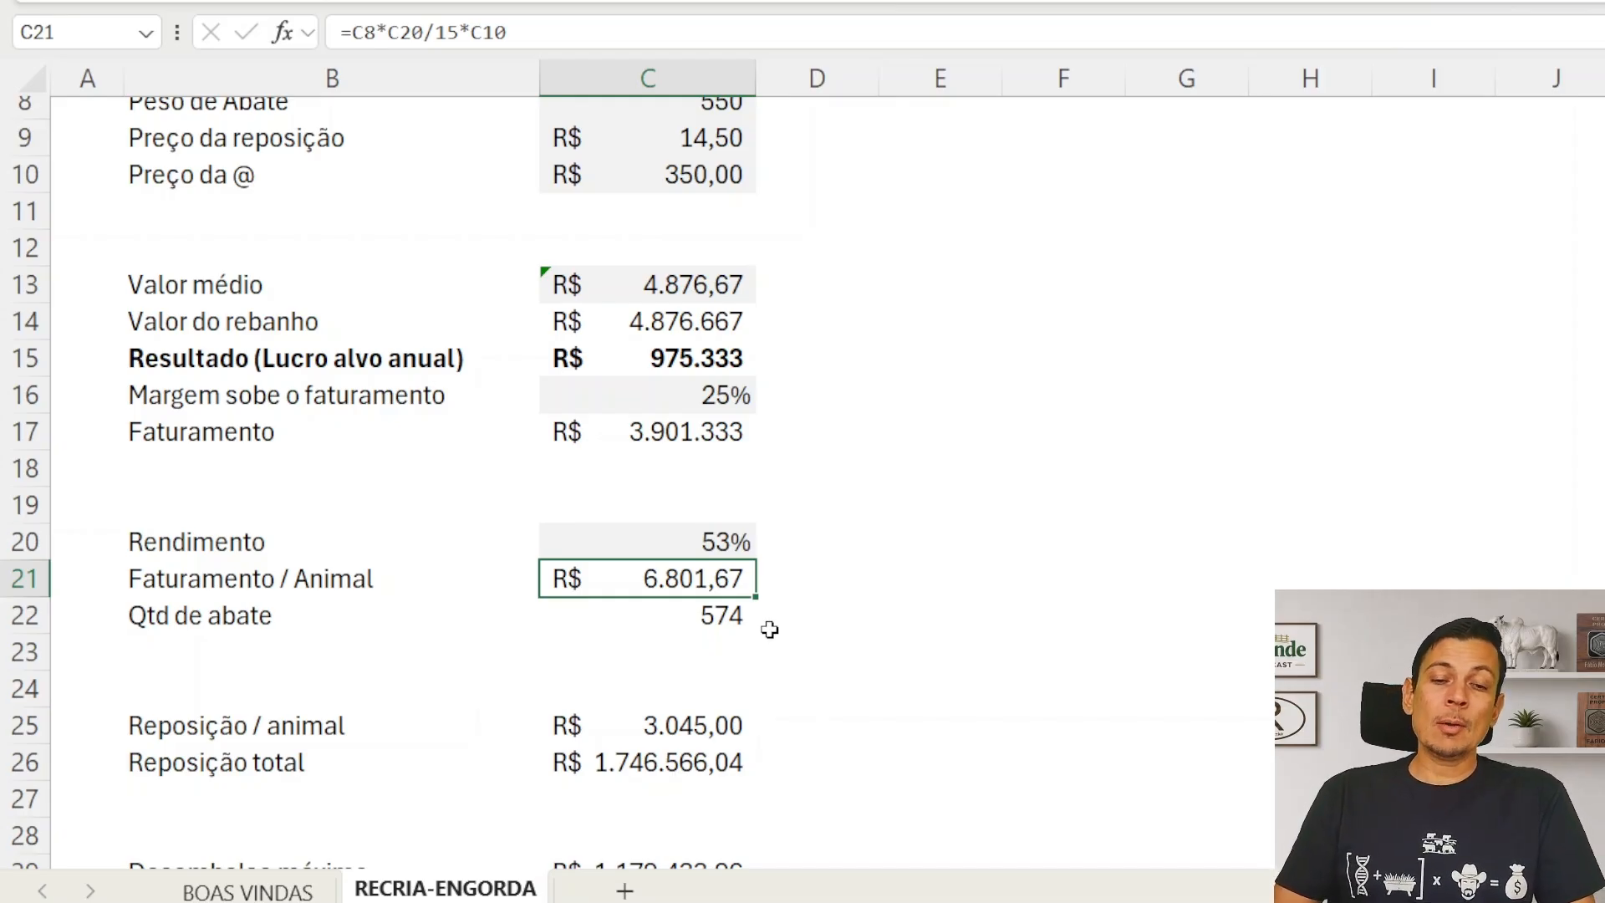
- Review the calculated results against the herd inputs, inspecting the Faturamento, Resultado (Lucro alvo anual) and Reposição total cells
scroll(769, 629, down, 1)
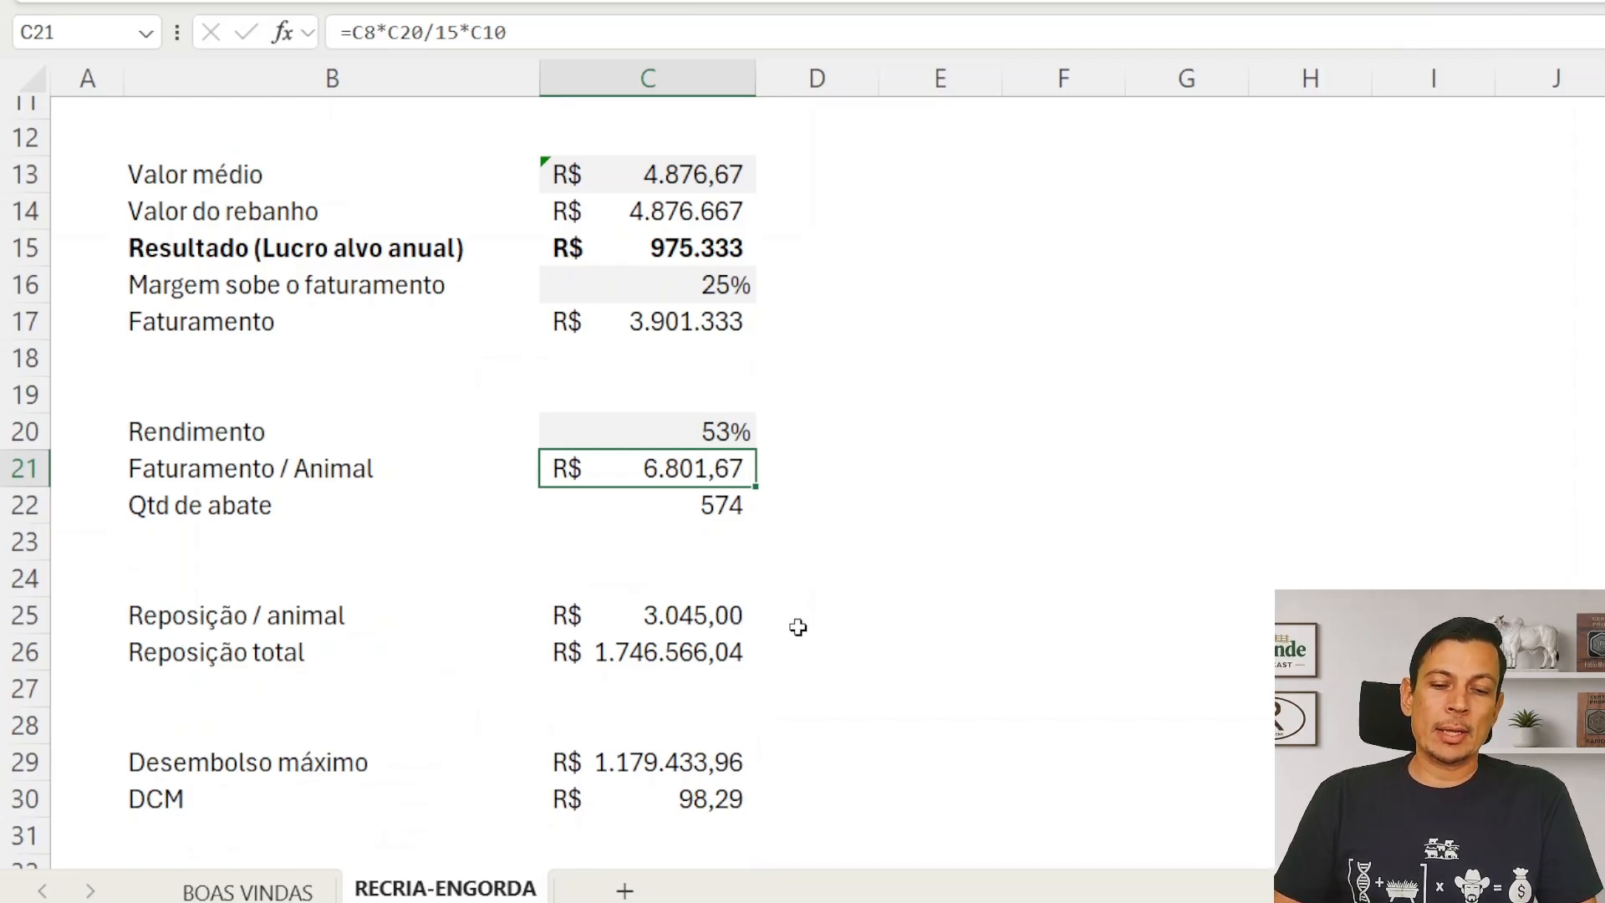
scroll(796, 627, up, 4)
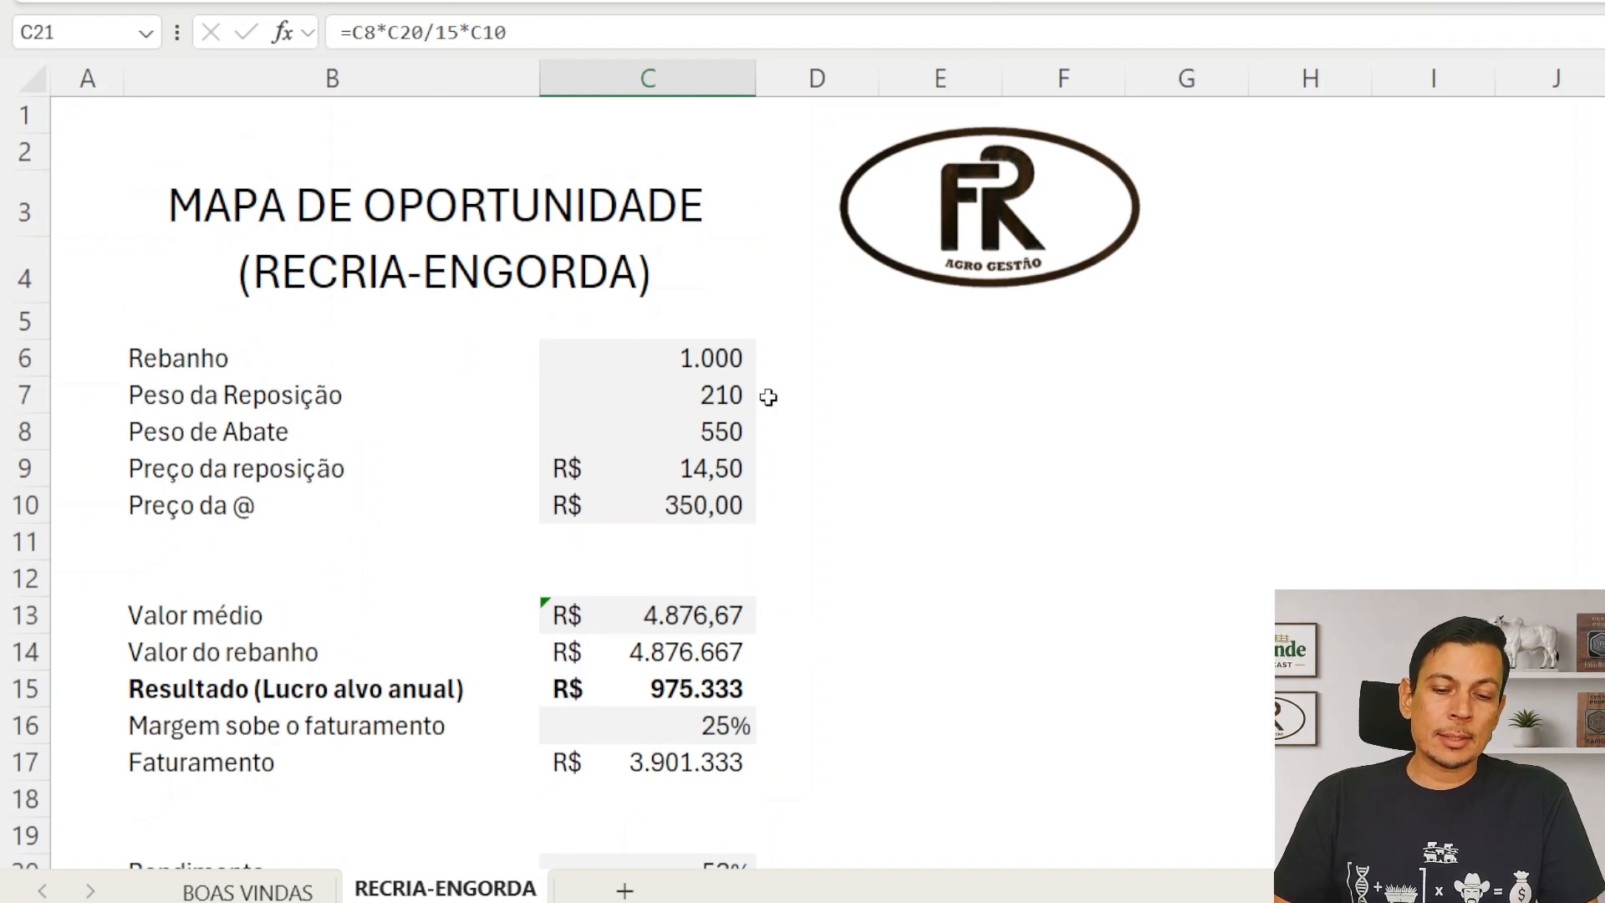
scroll(768, 477, down, 7)
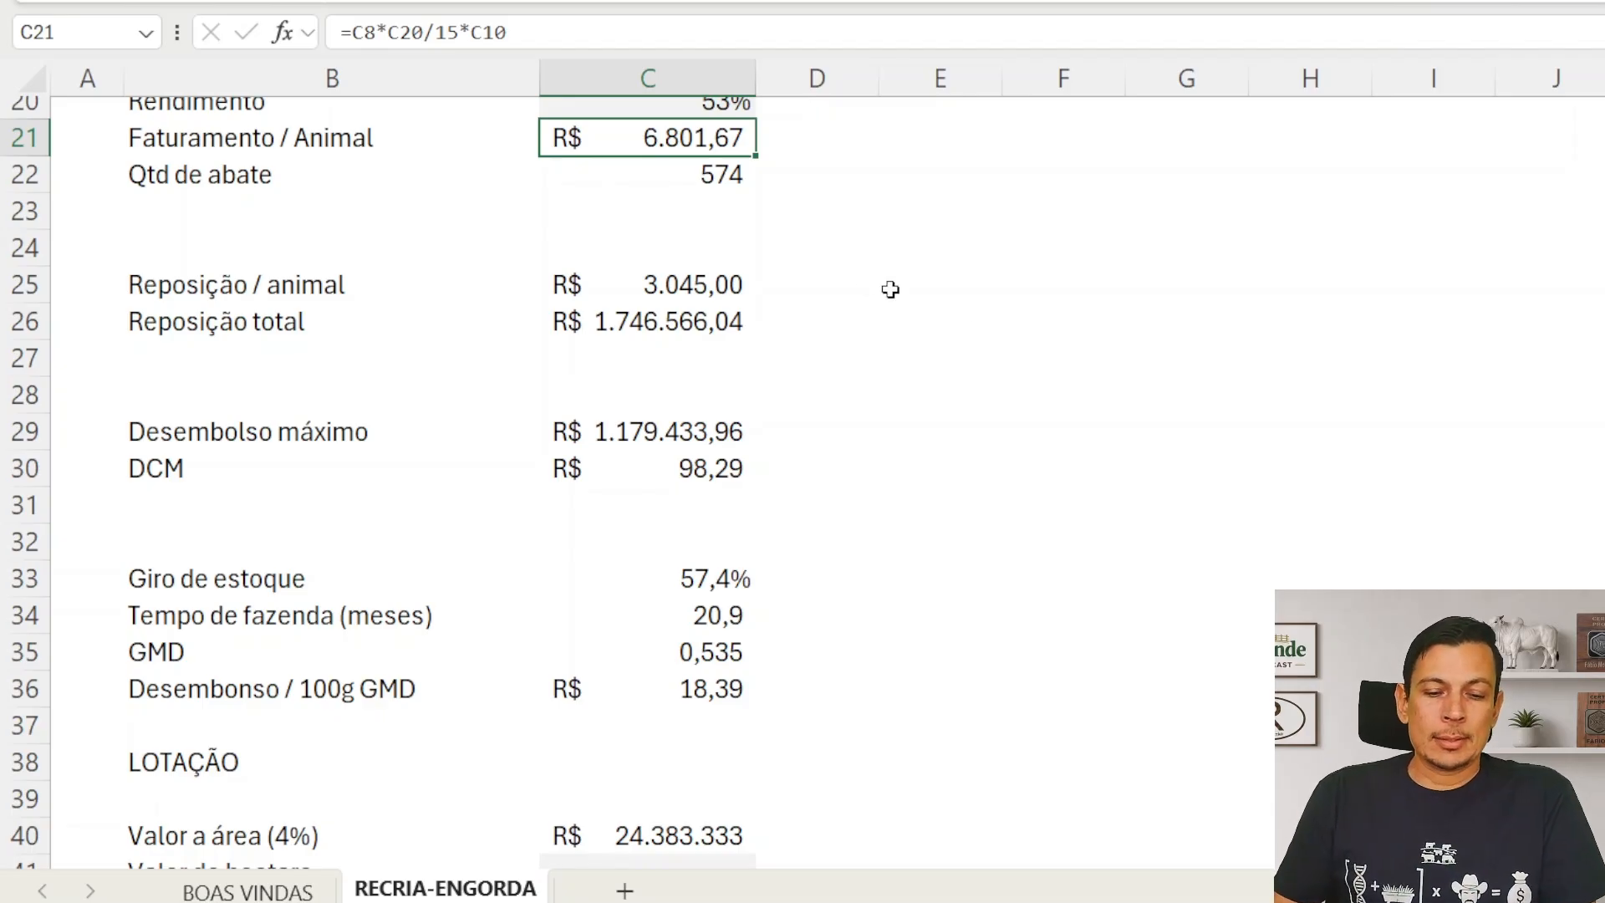
scroll(969, 316, up, 2)
scroll(785, 346, up, 2)
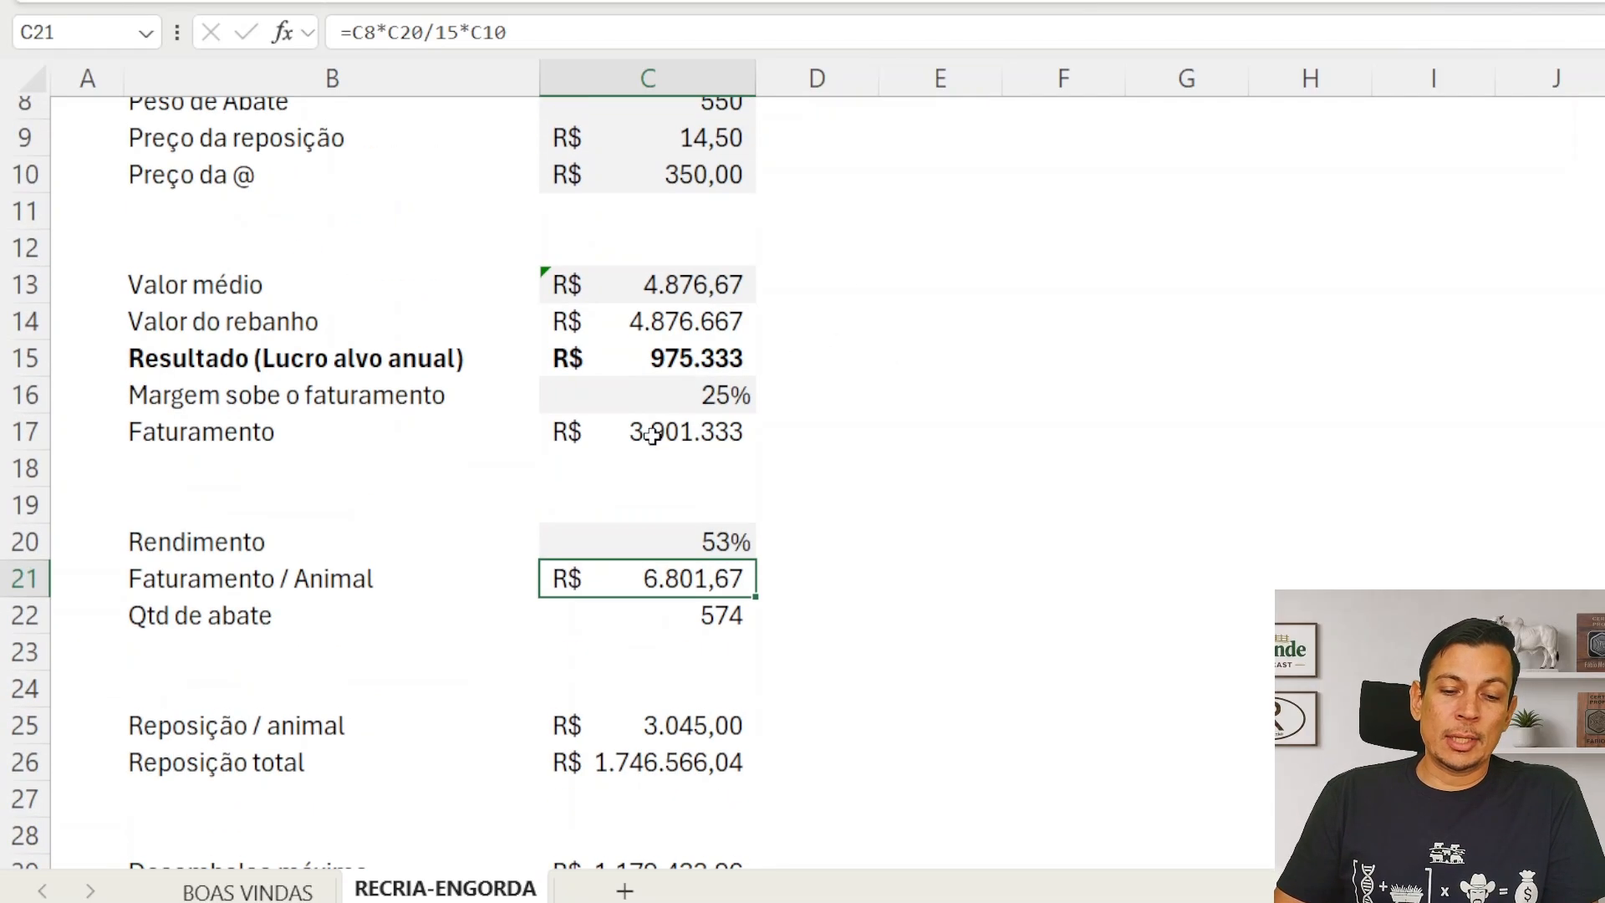
click(652, 431)
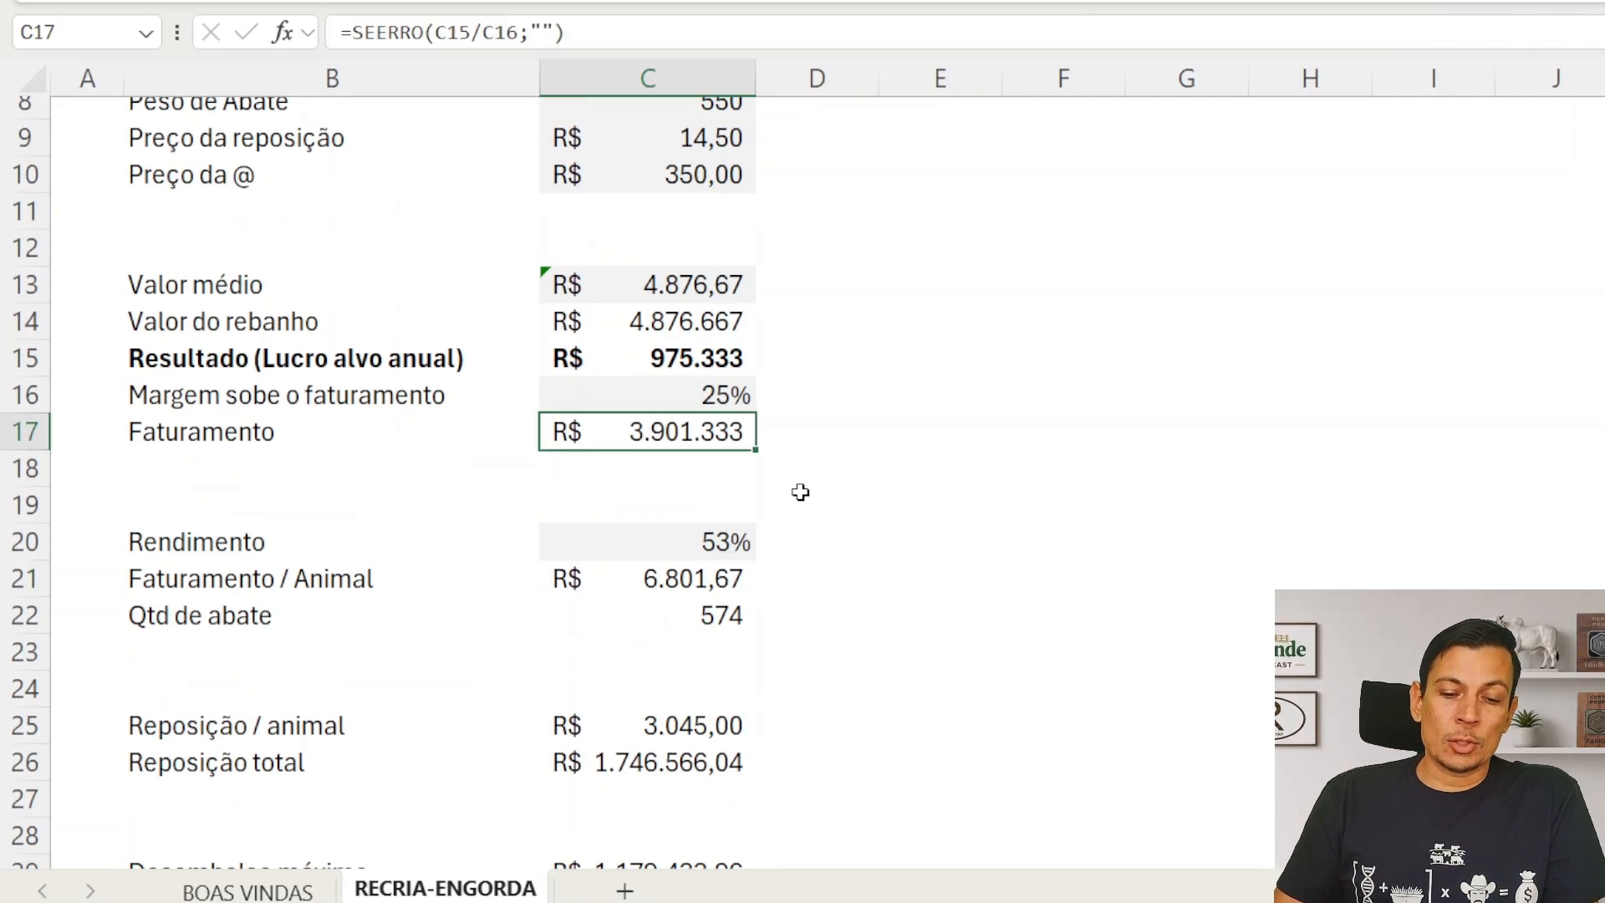
click(731, 354)
scroll(884, 399, down, 3)
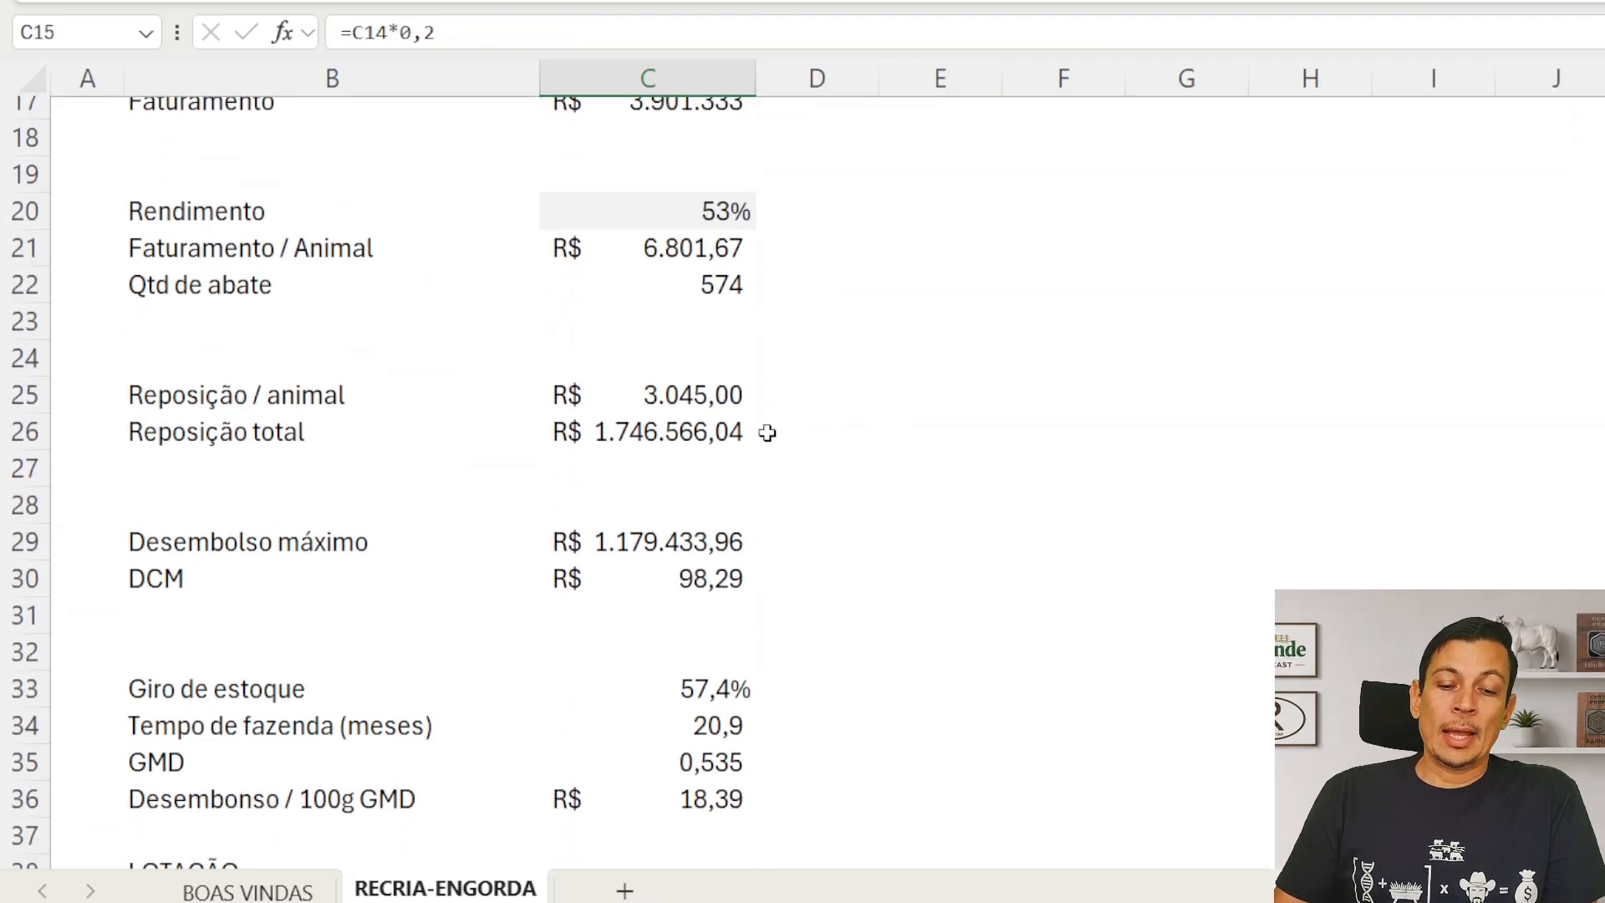
click(681, 433)
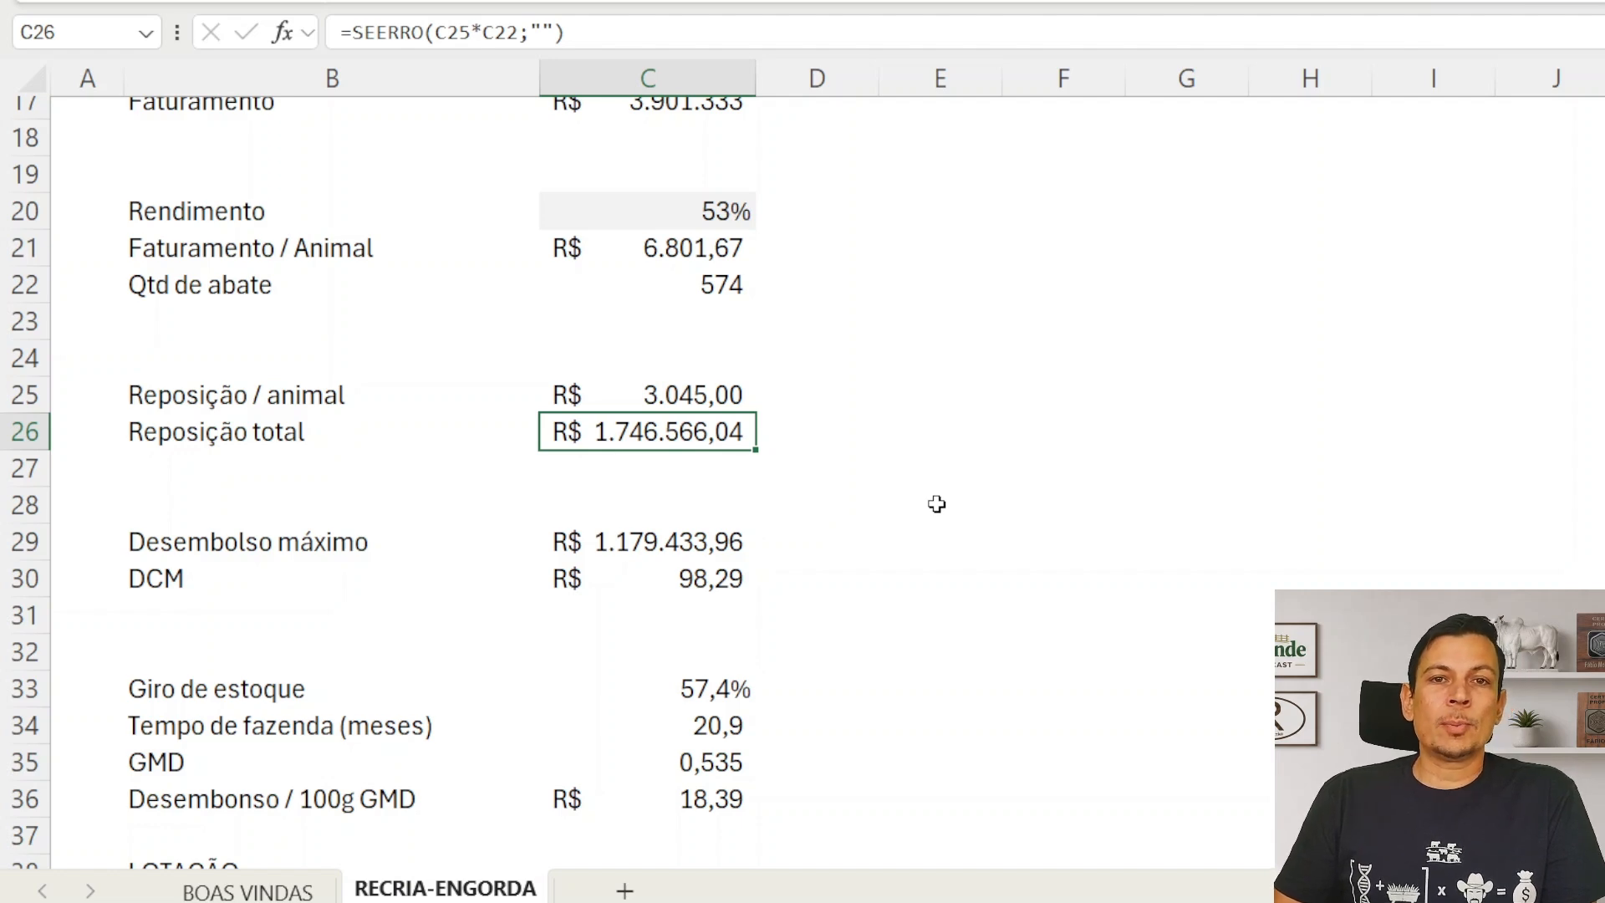
- Examine Desembolso máximo, DCM, Giro de estoque, Tempo de fazenda and GMD, and inspect the Desembonso / 100g GMD cell
scroll(913, 502, up, 3)
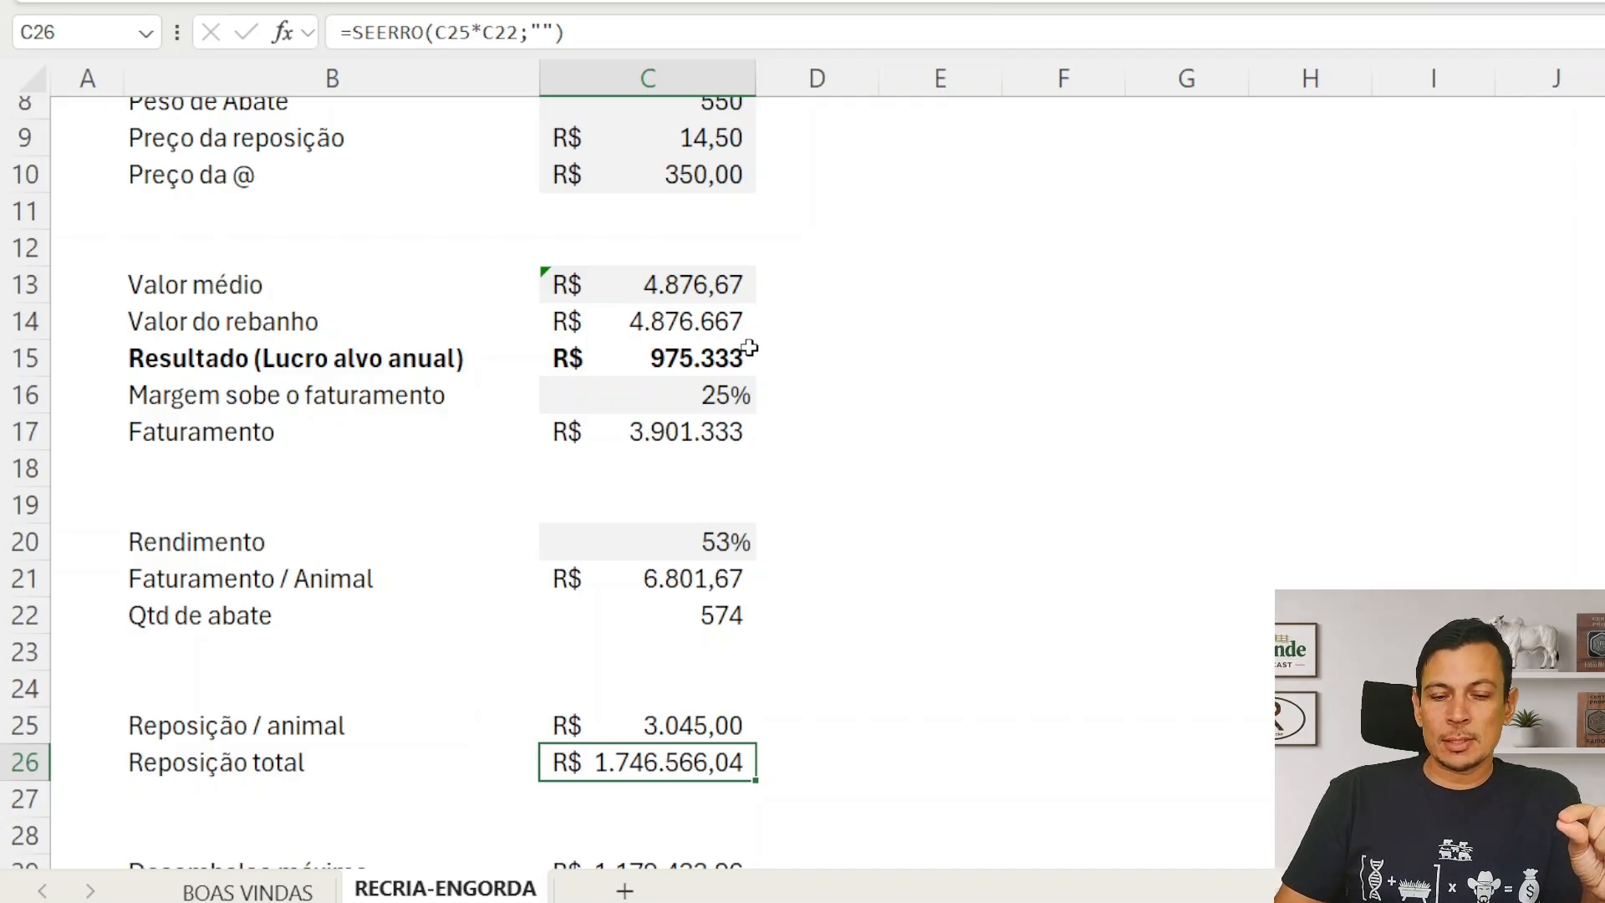
scroll(756, 360, down, 1)
scroll(756, 360, down, 1)
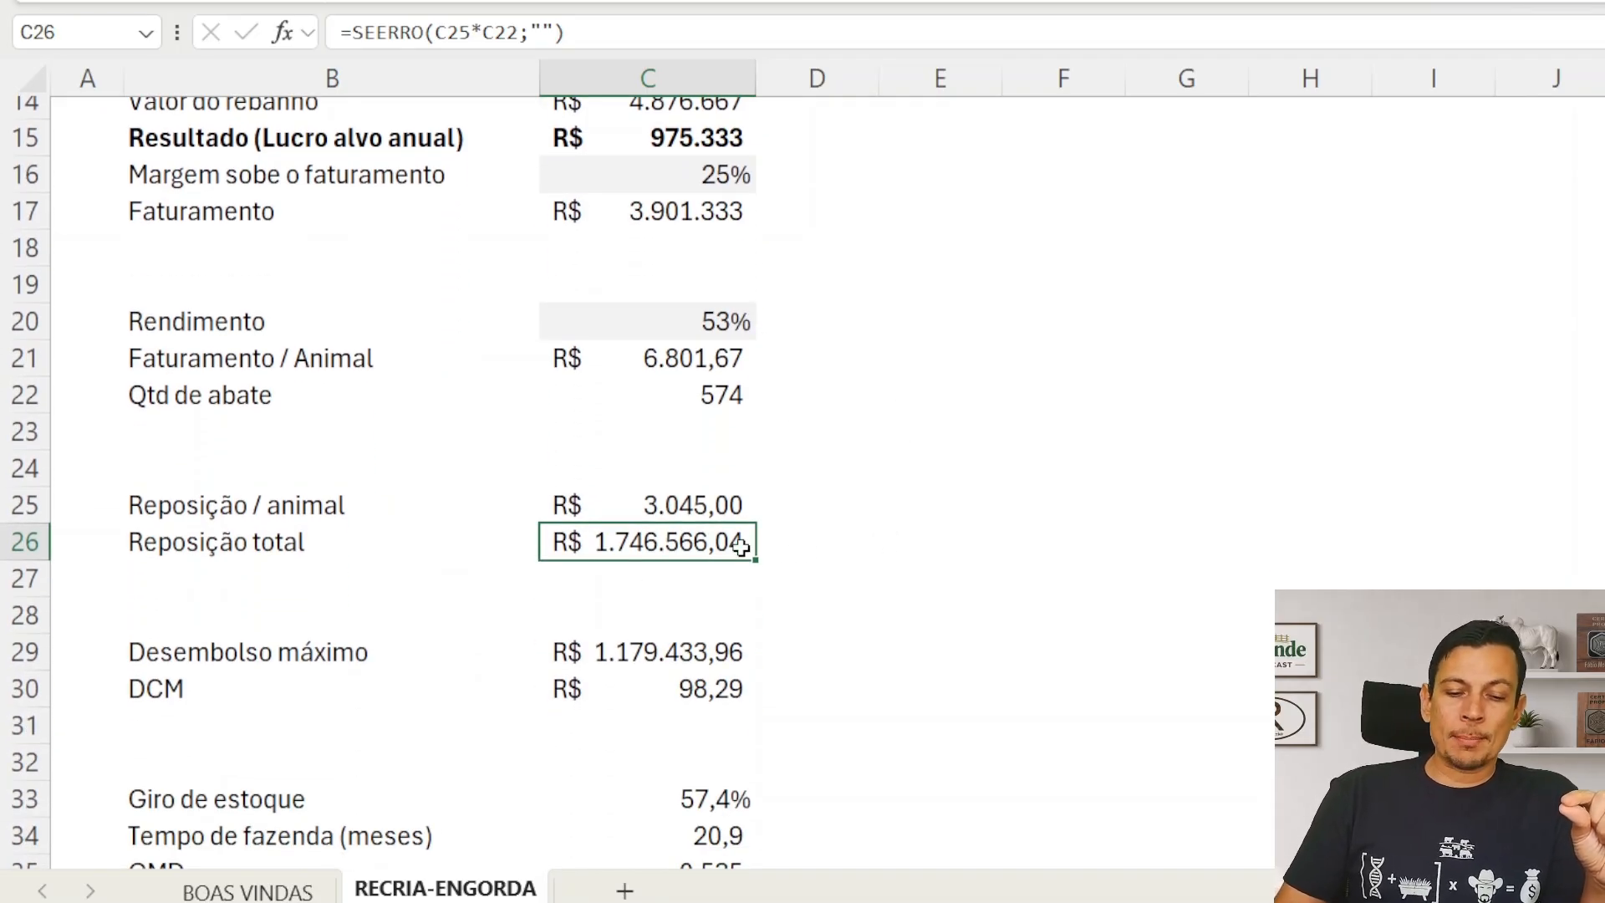
scroll(754, 551, down, 2)
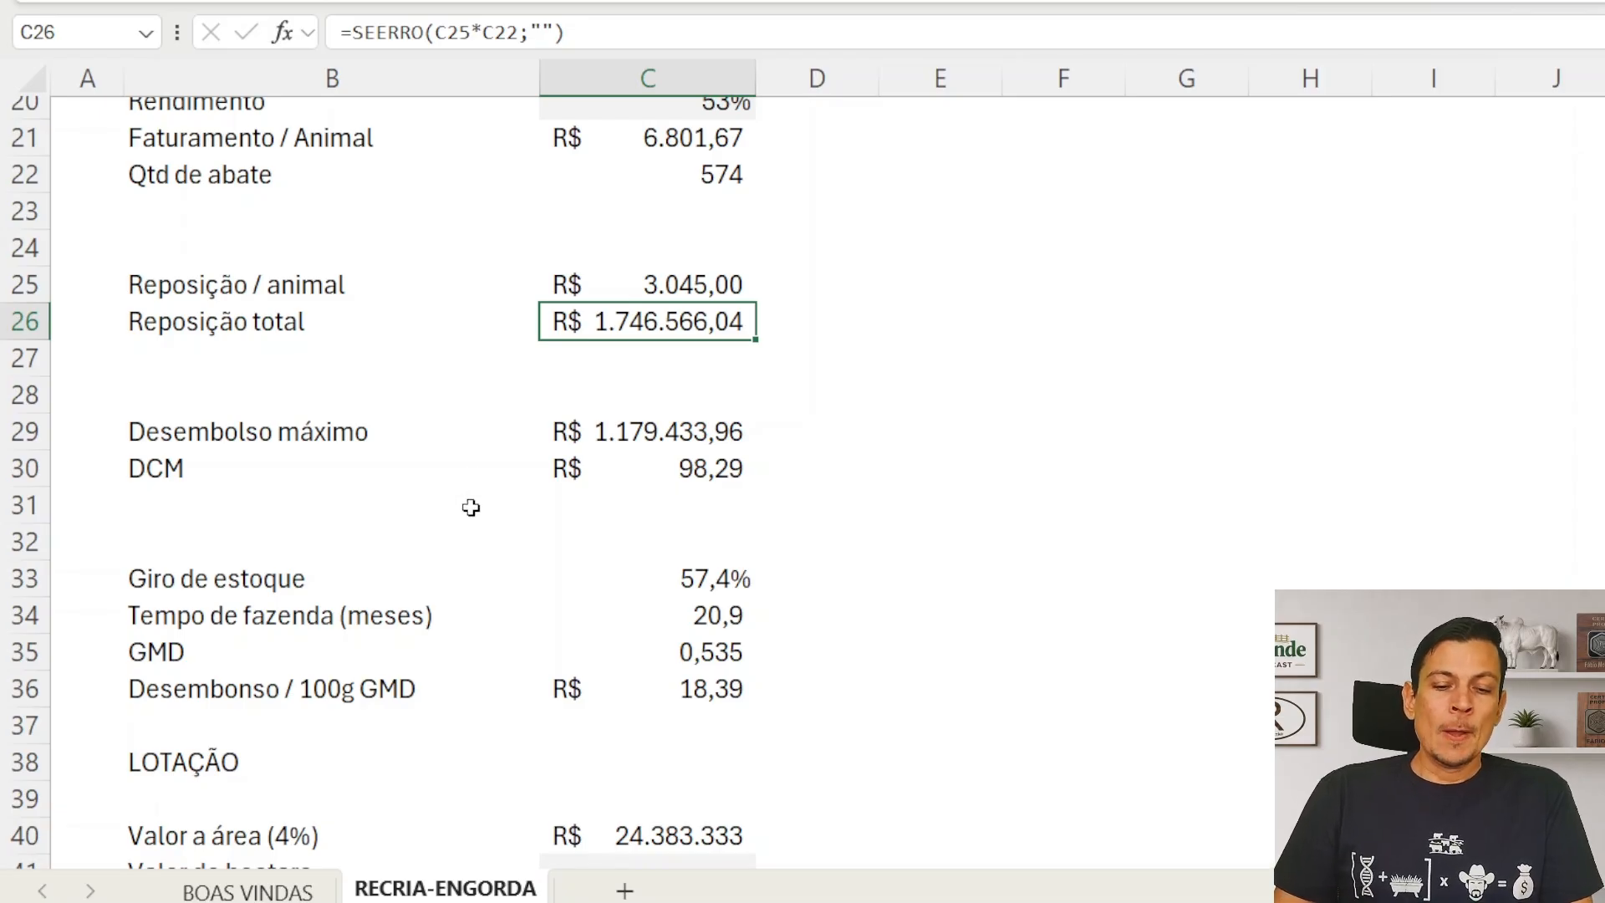
scroll(826, 595, down, 1)
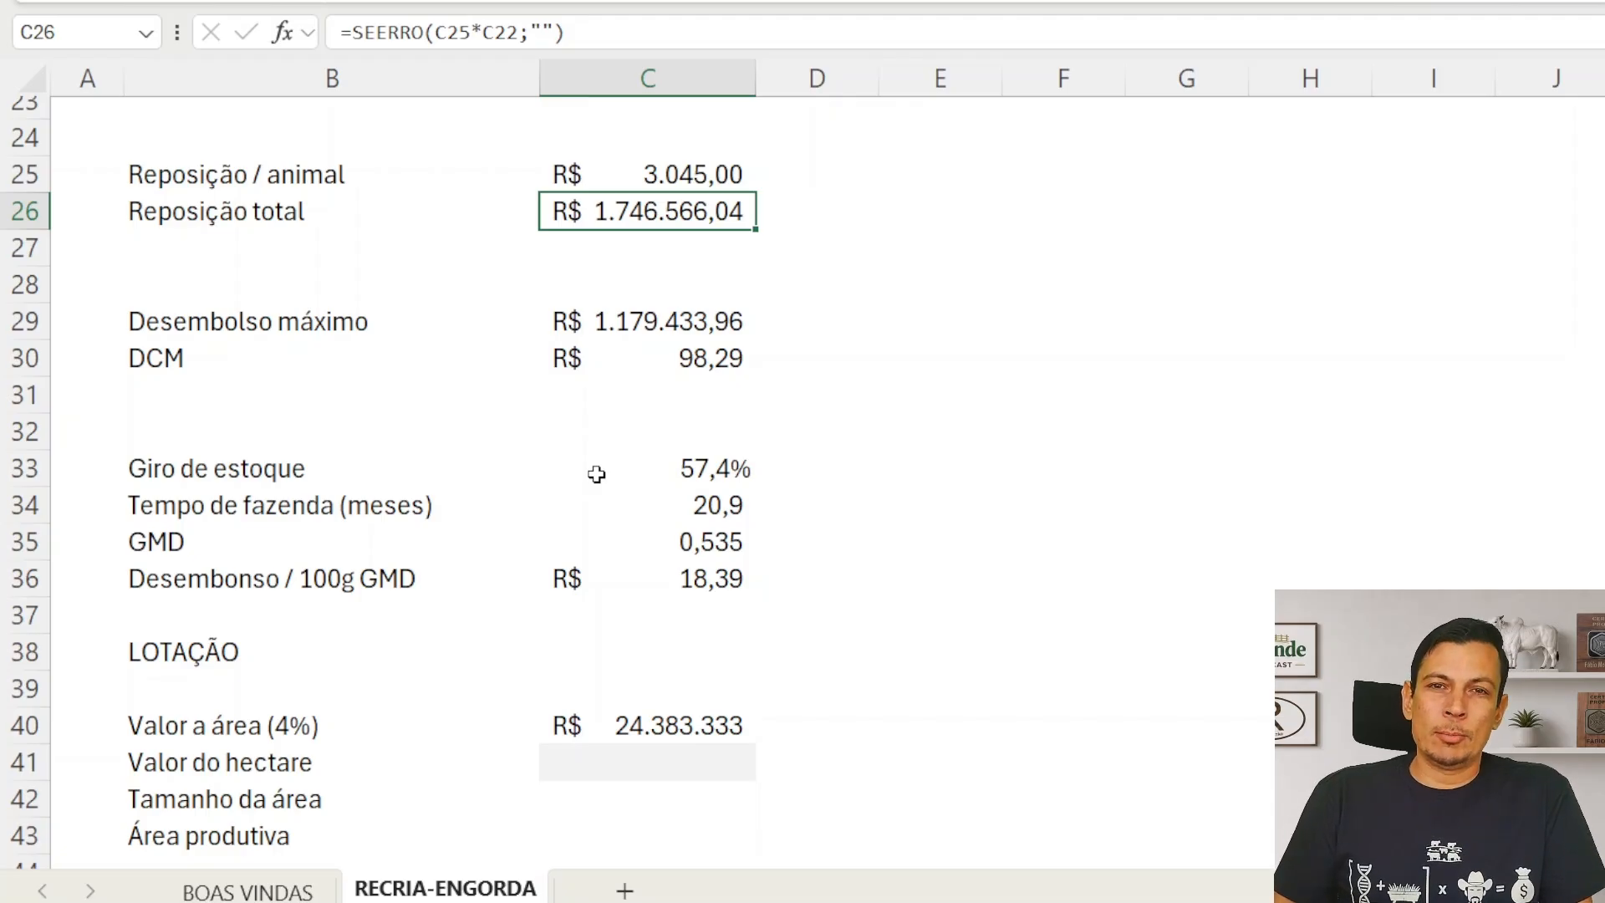
scroll(596, 474, up, 3)
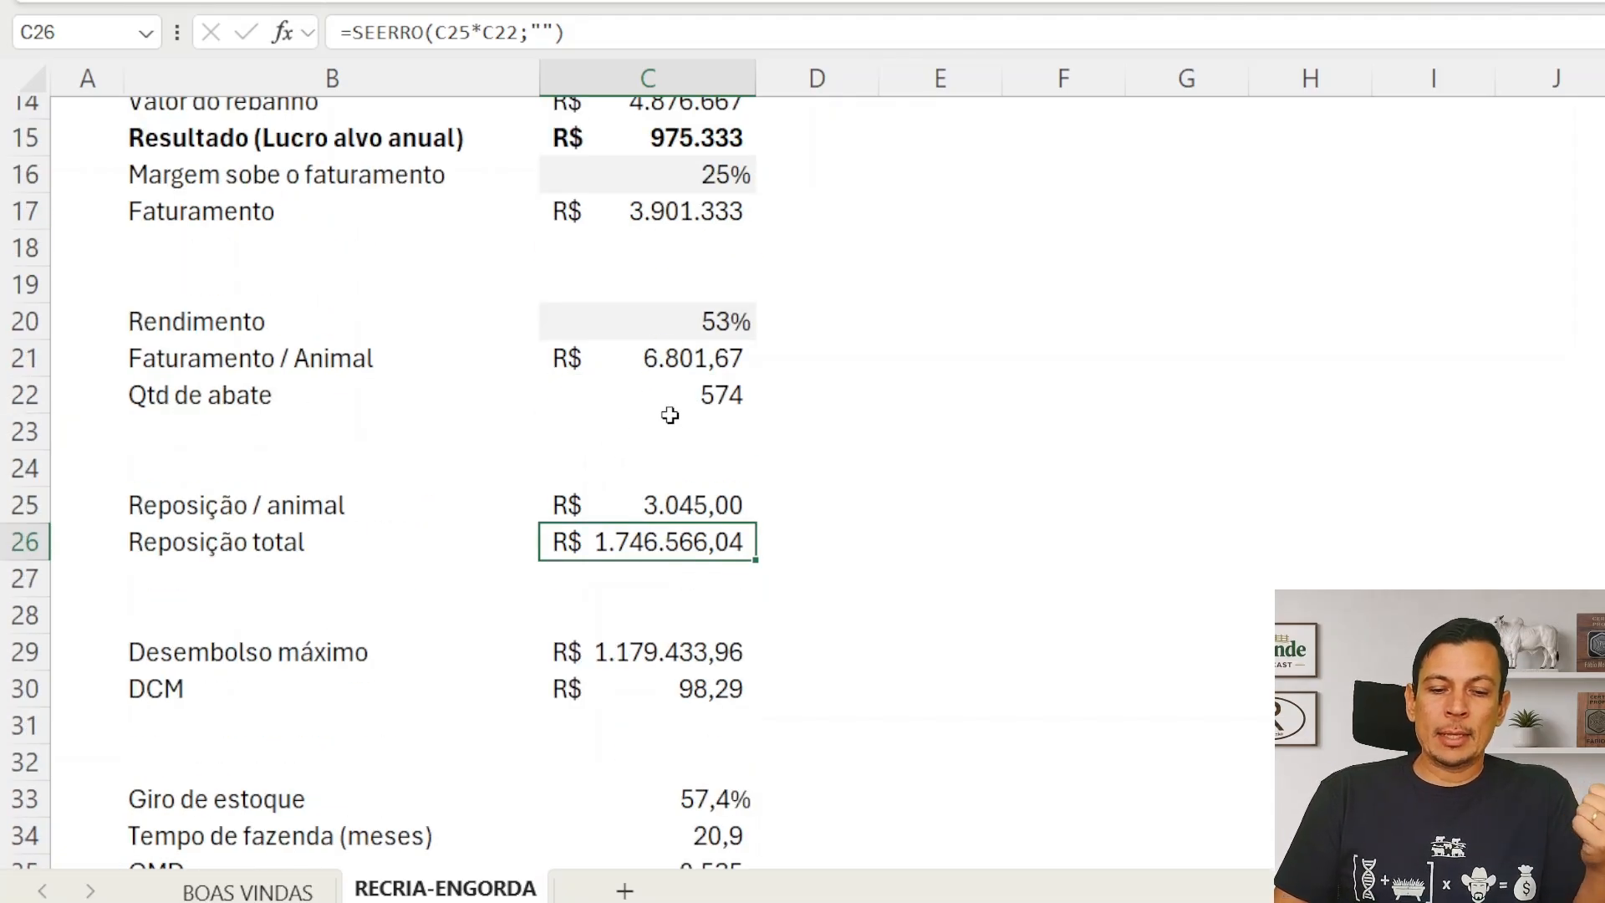
scroll(669, 416, down, 3)
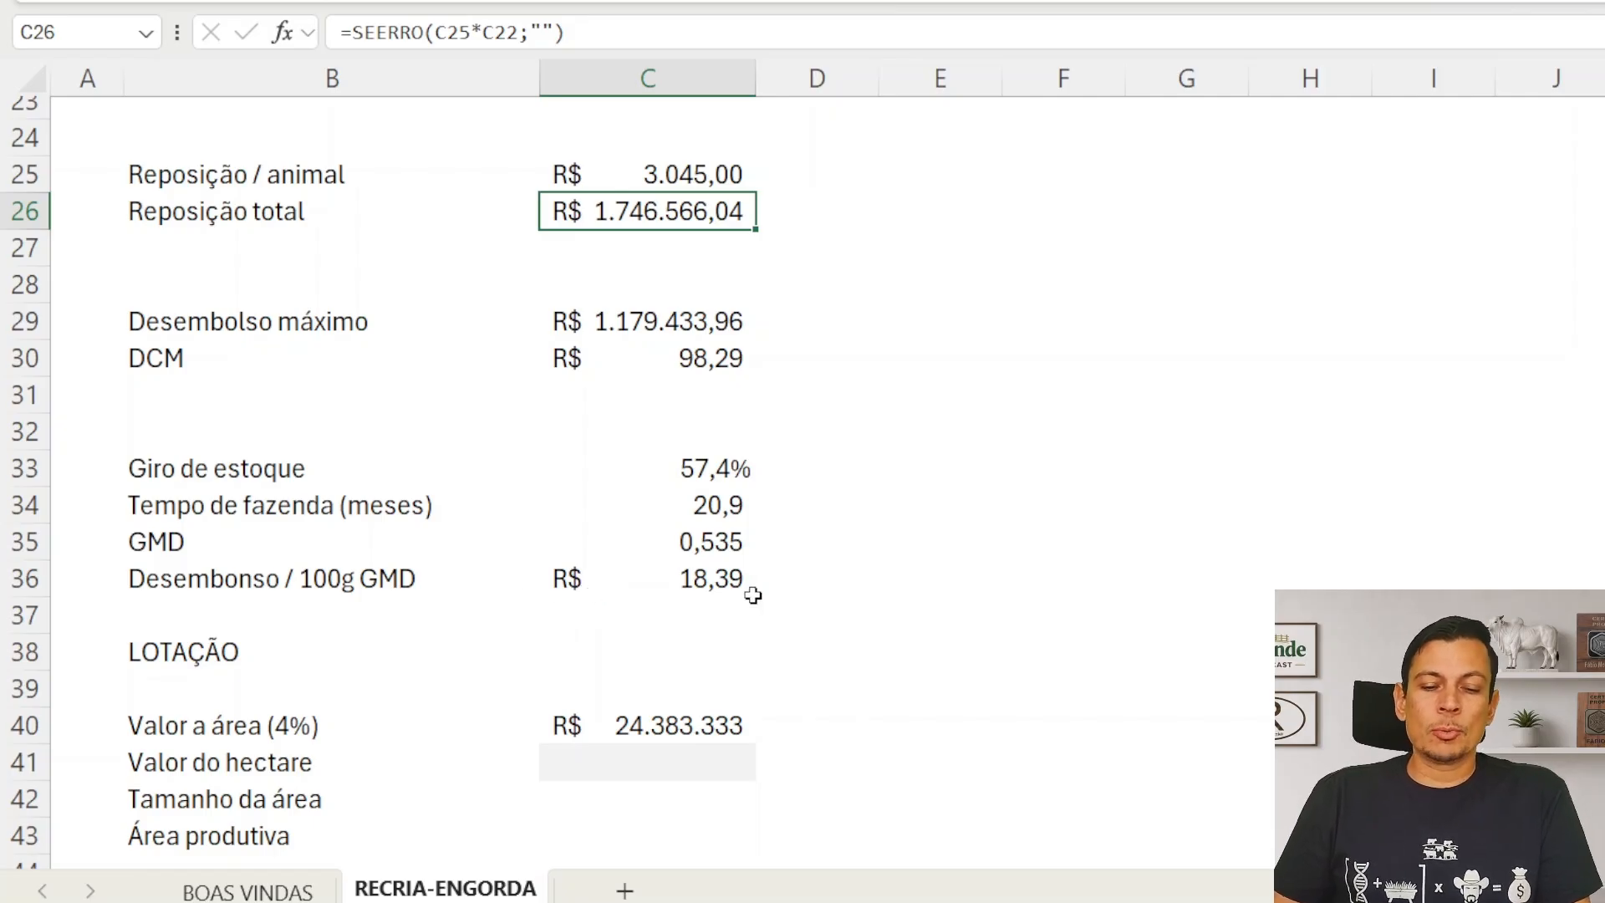
click(660, 584)
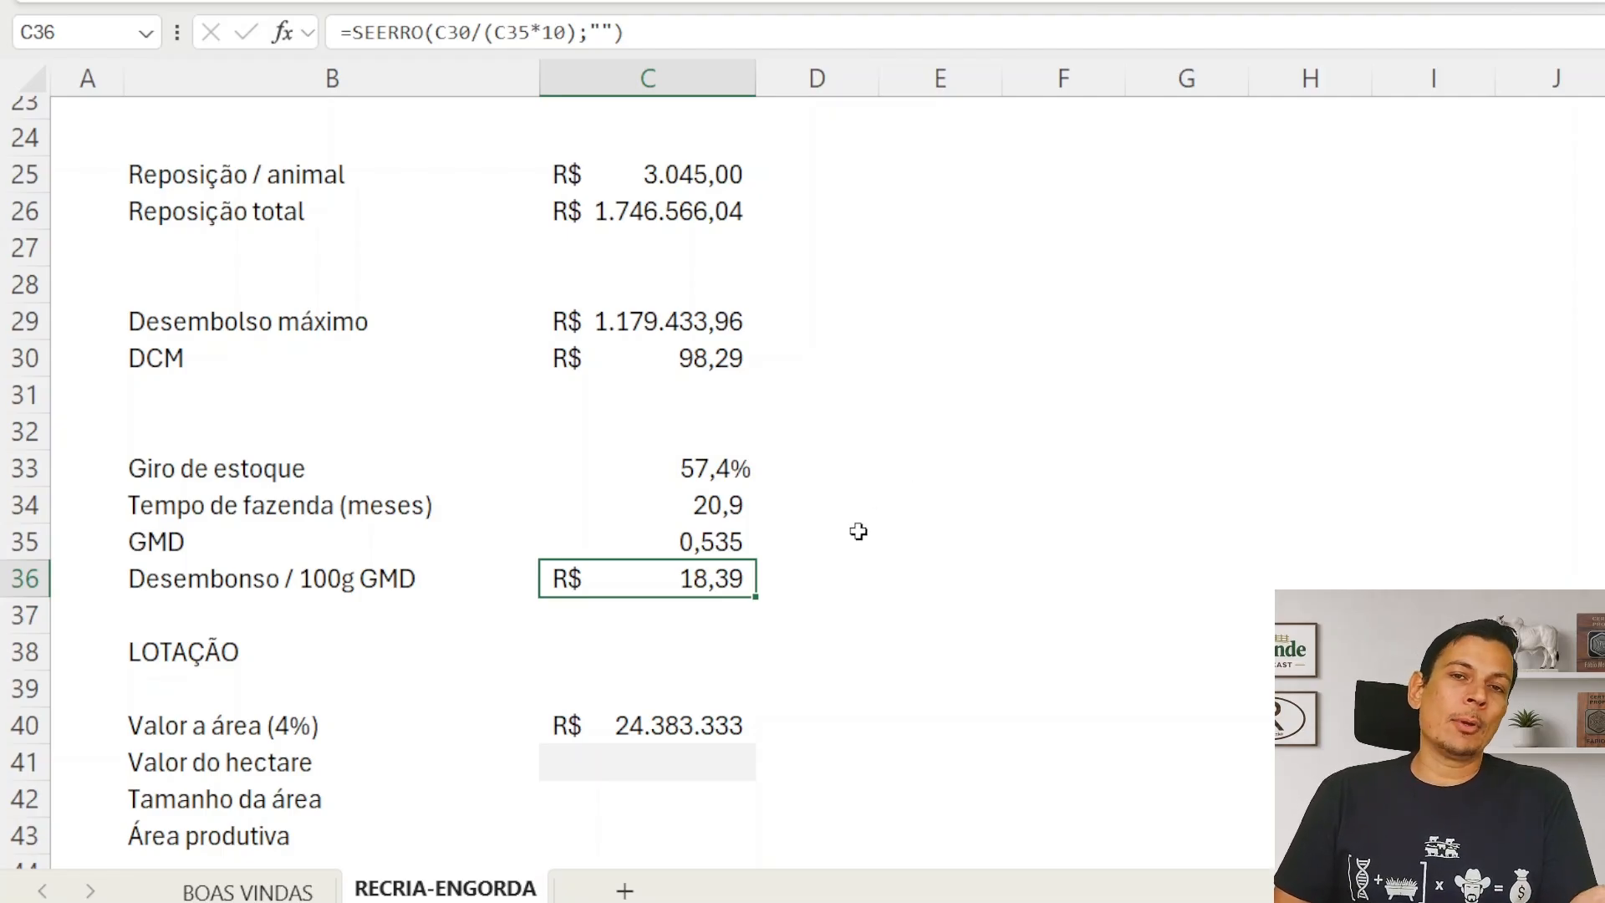
- Compare the target profit, revenue and disbursement figures with the LOTAÇÃO section down to LOTAÇÃO (UA/HA)
scroll(858, 531, up, 2)
scroll(858, 532, up, 3)
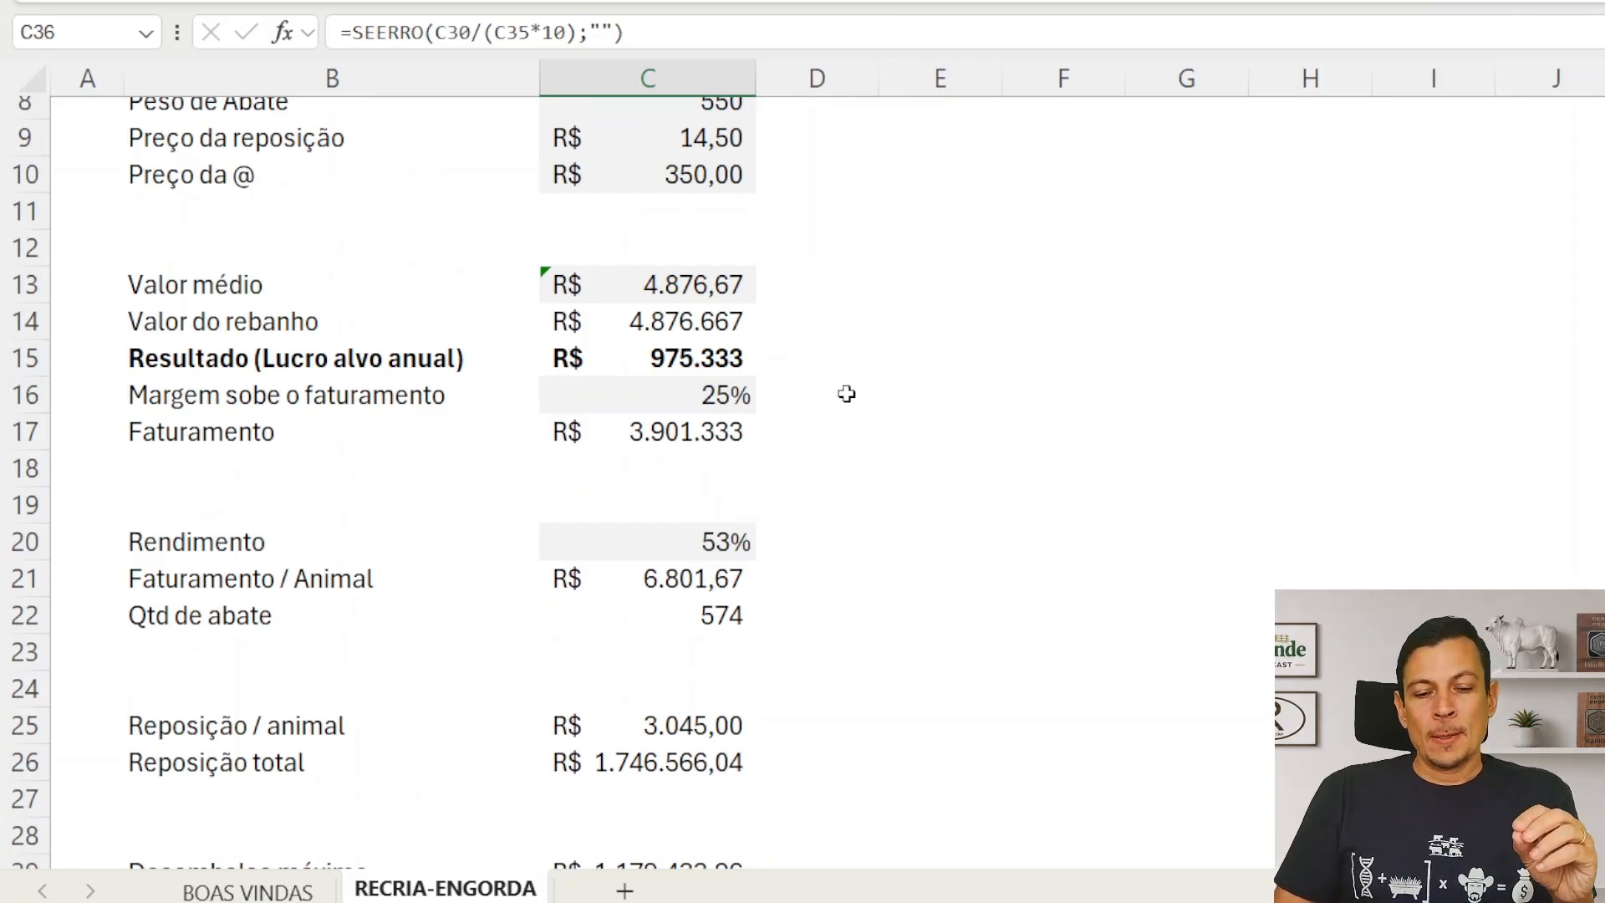
scroll(846, 393, down, 1)
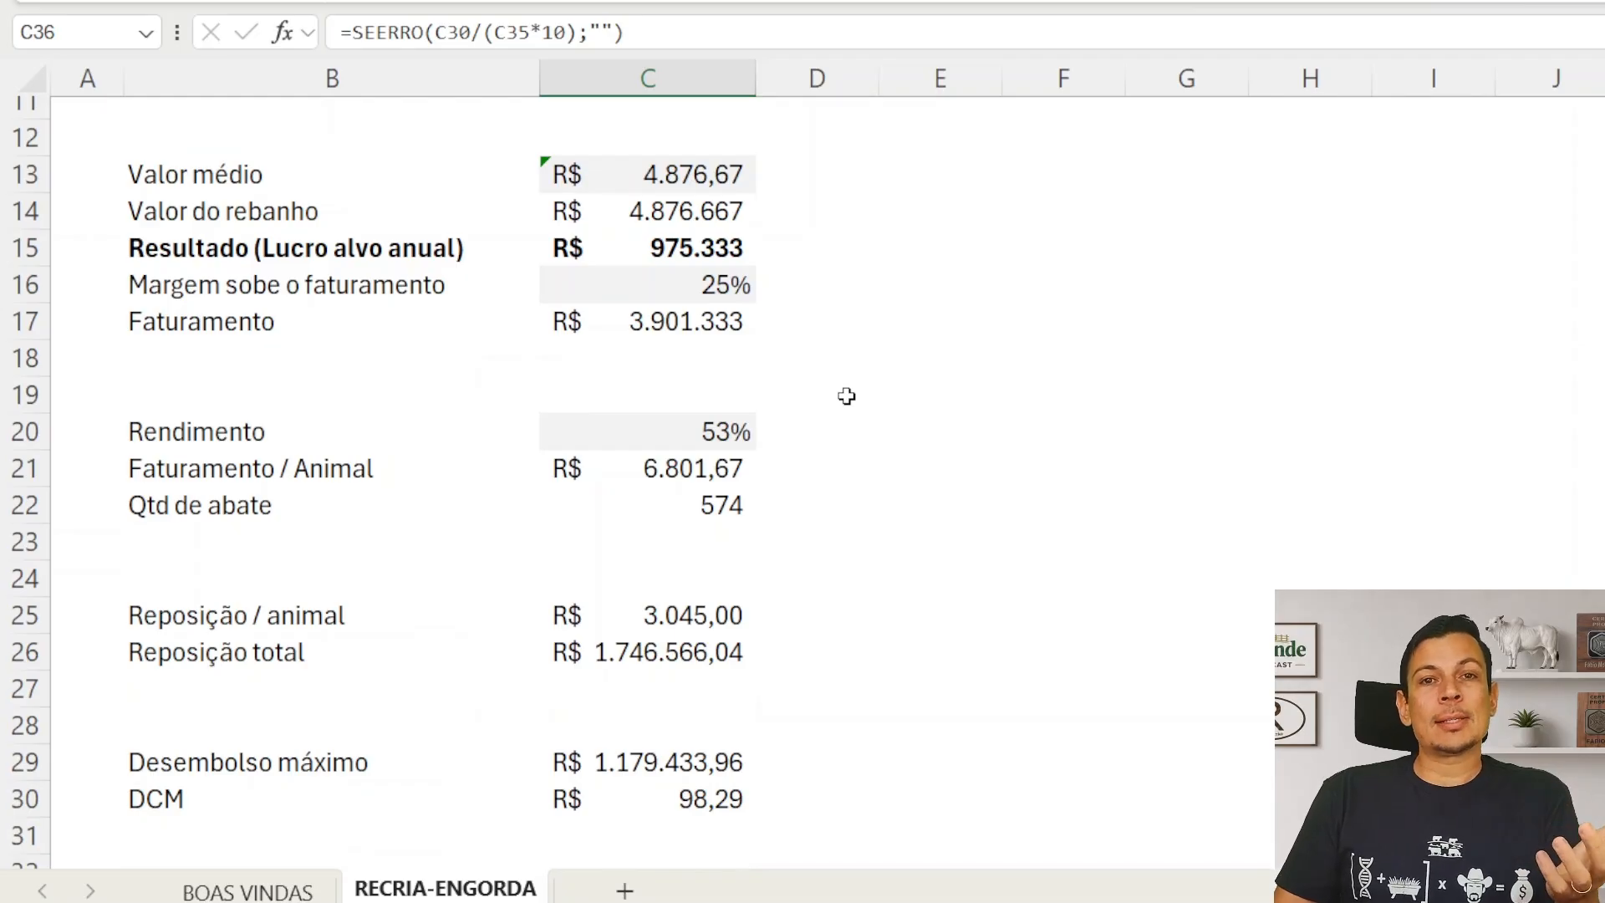
scroll(846, 396, down, 6)
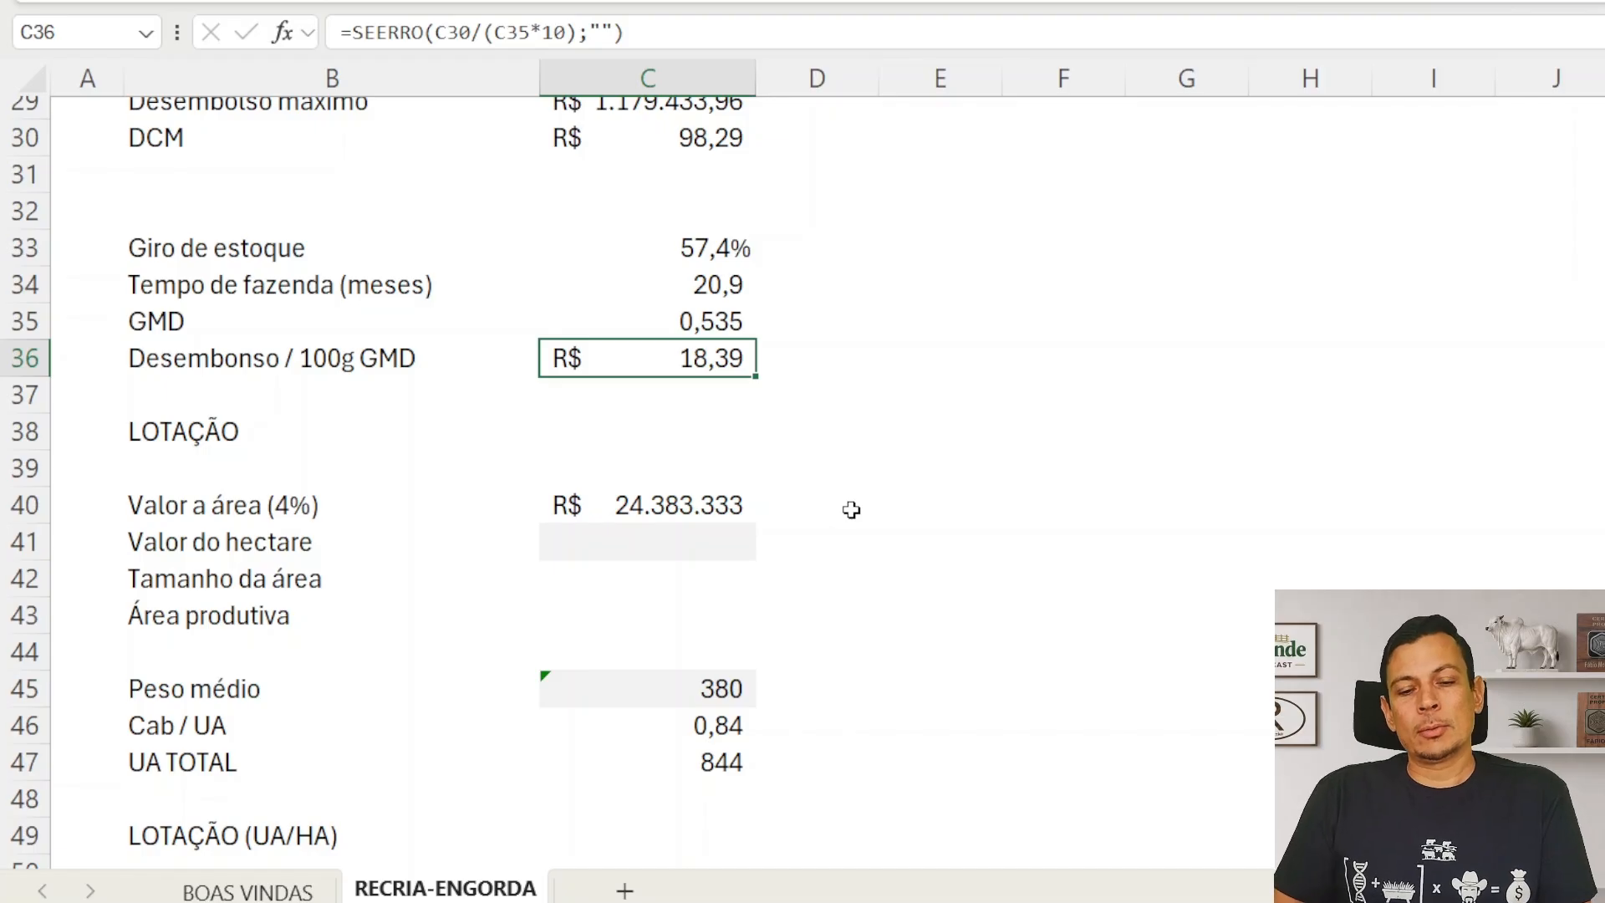
scroll(851, 509, up, 5)
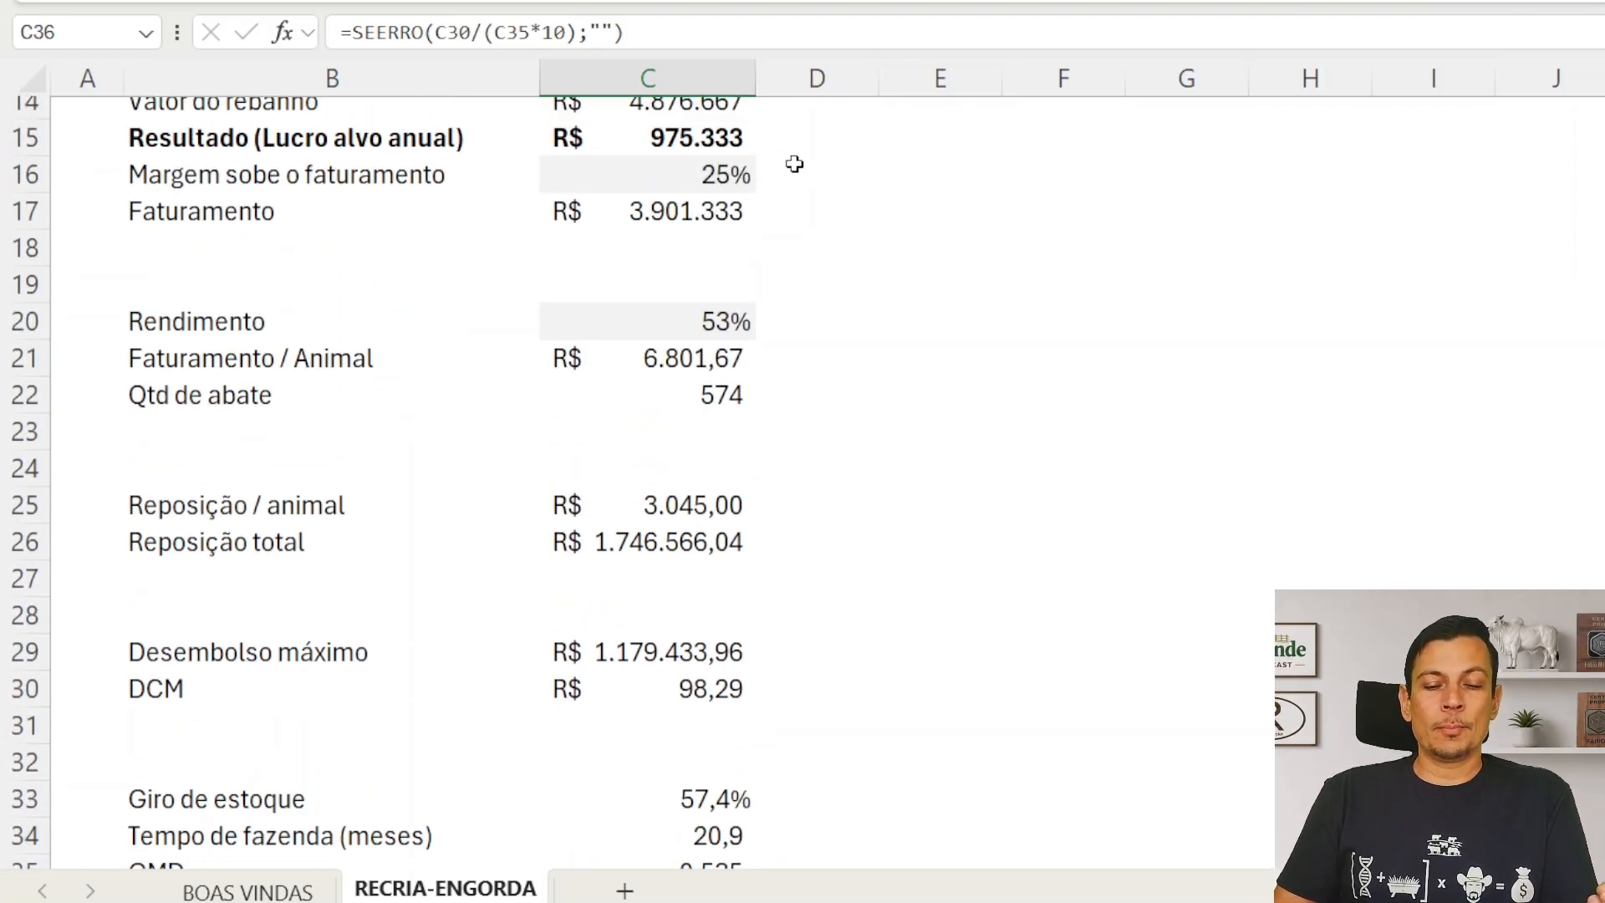
scroll(793, 167, down, 4)
scroll(860, 362, down, 2)
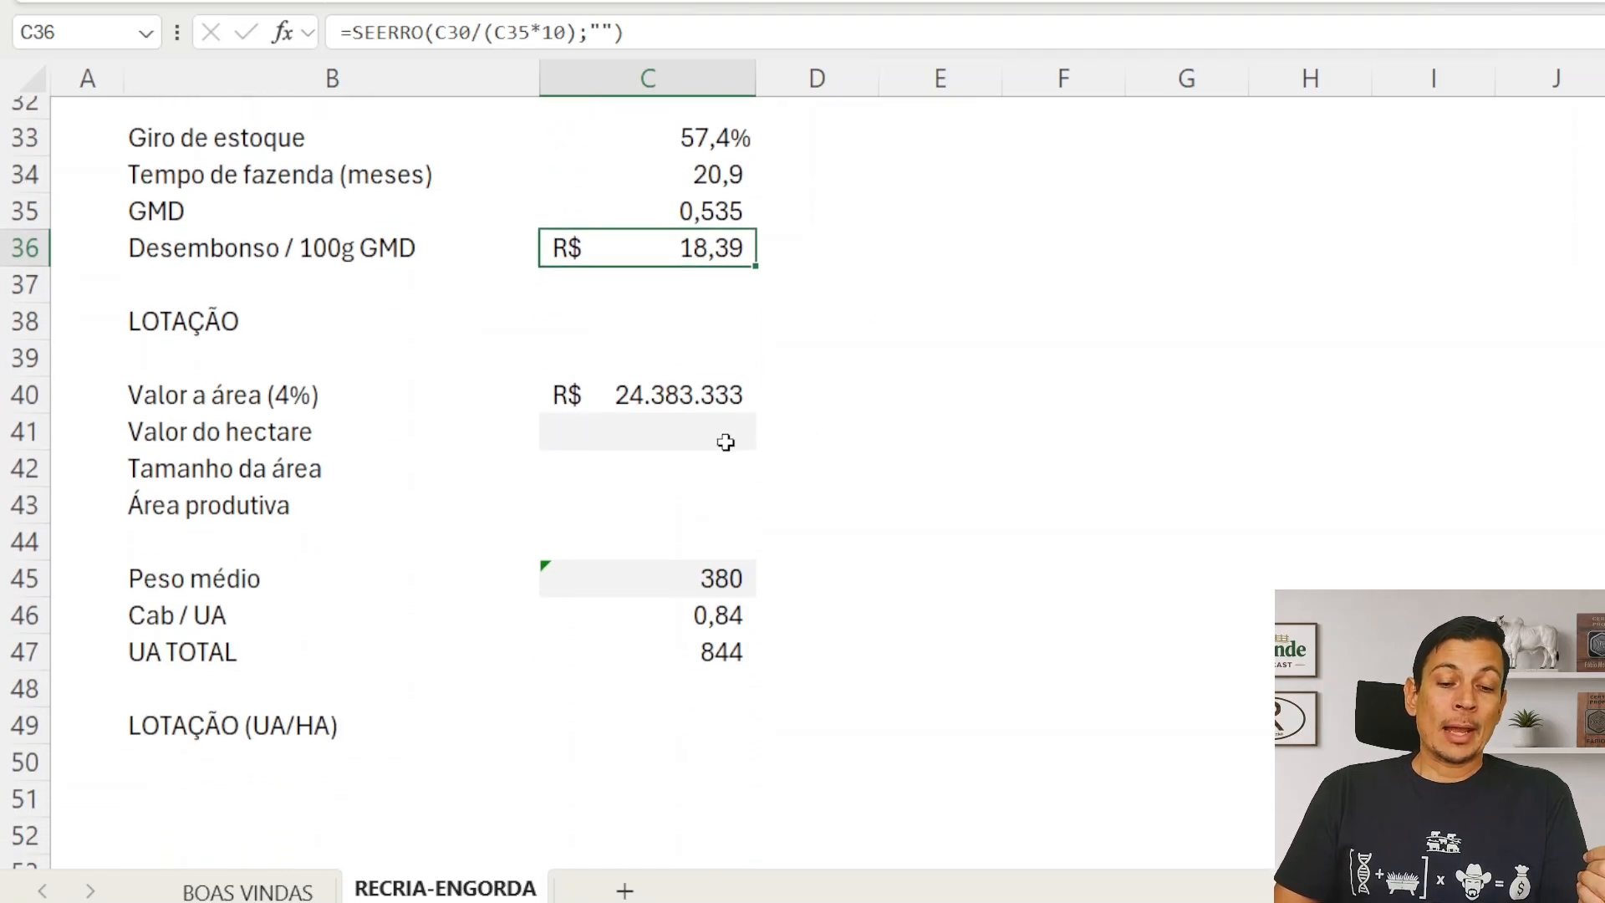
- Set the hectare value (Valor do hectare) in the LOTAÇÃO section to 25000
click(702, 441)
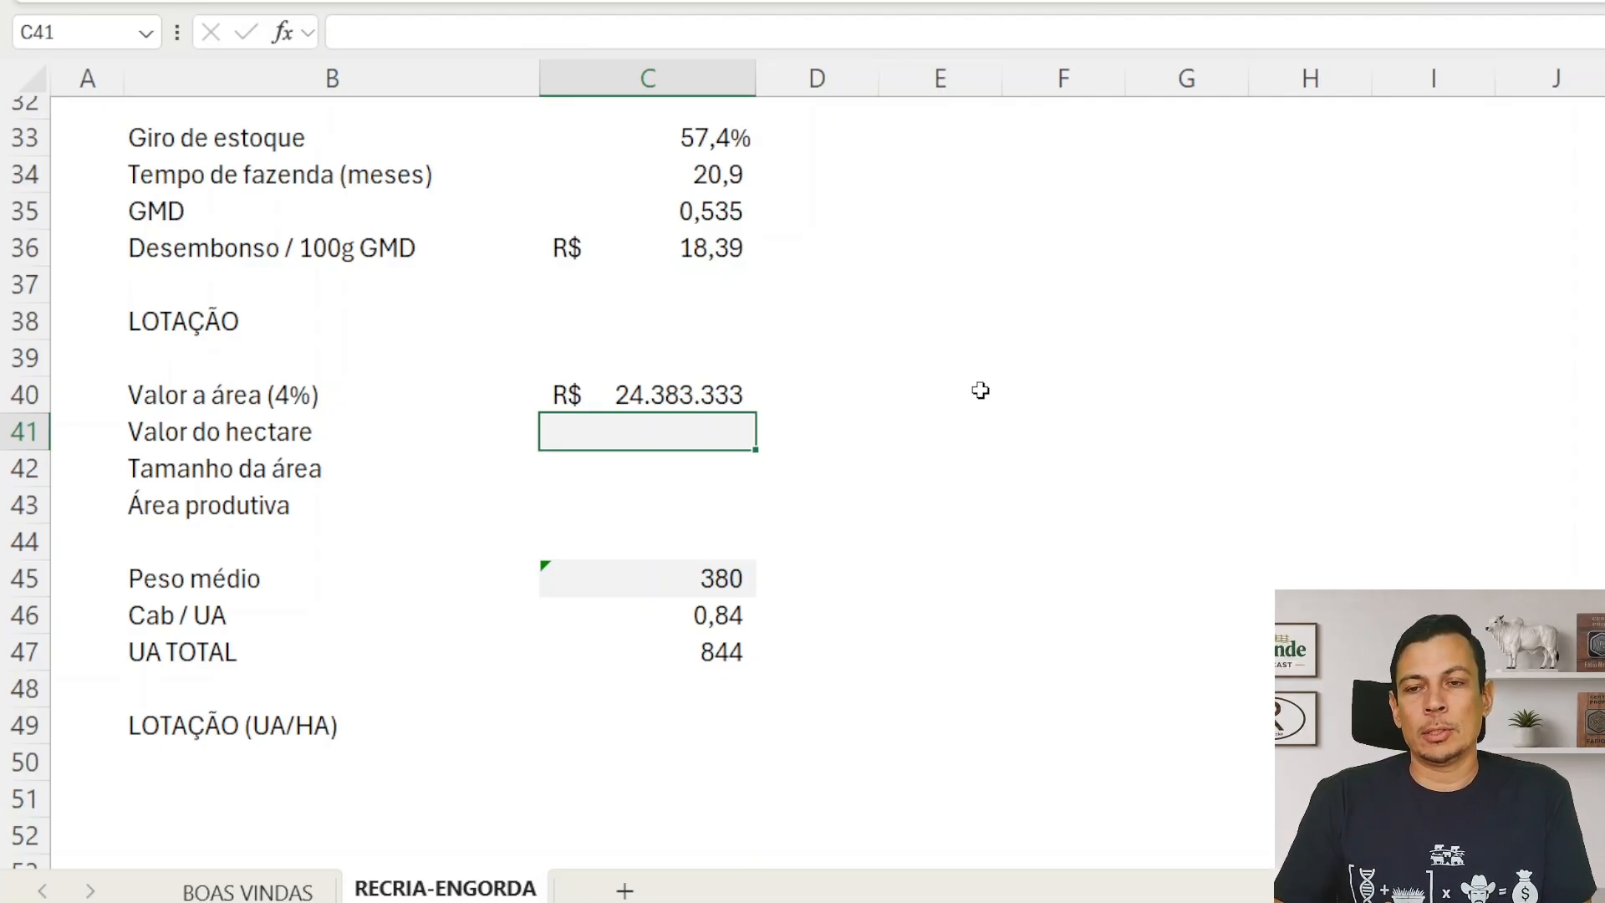
text(25000)
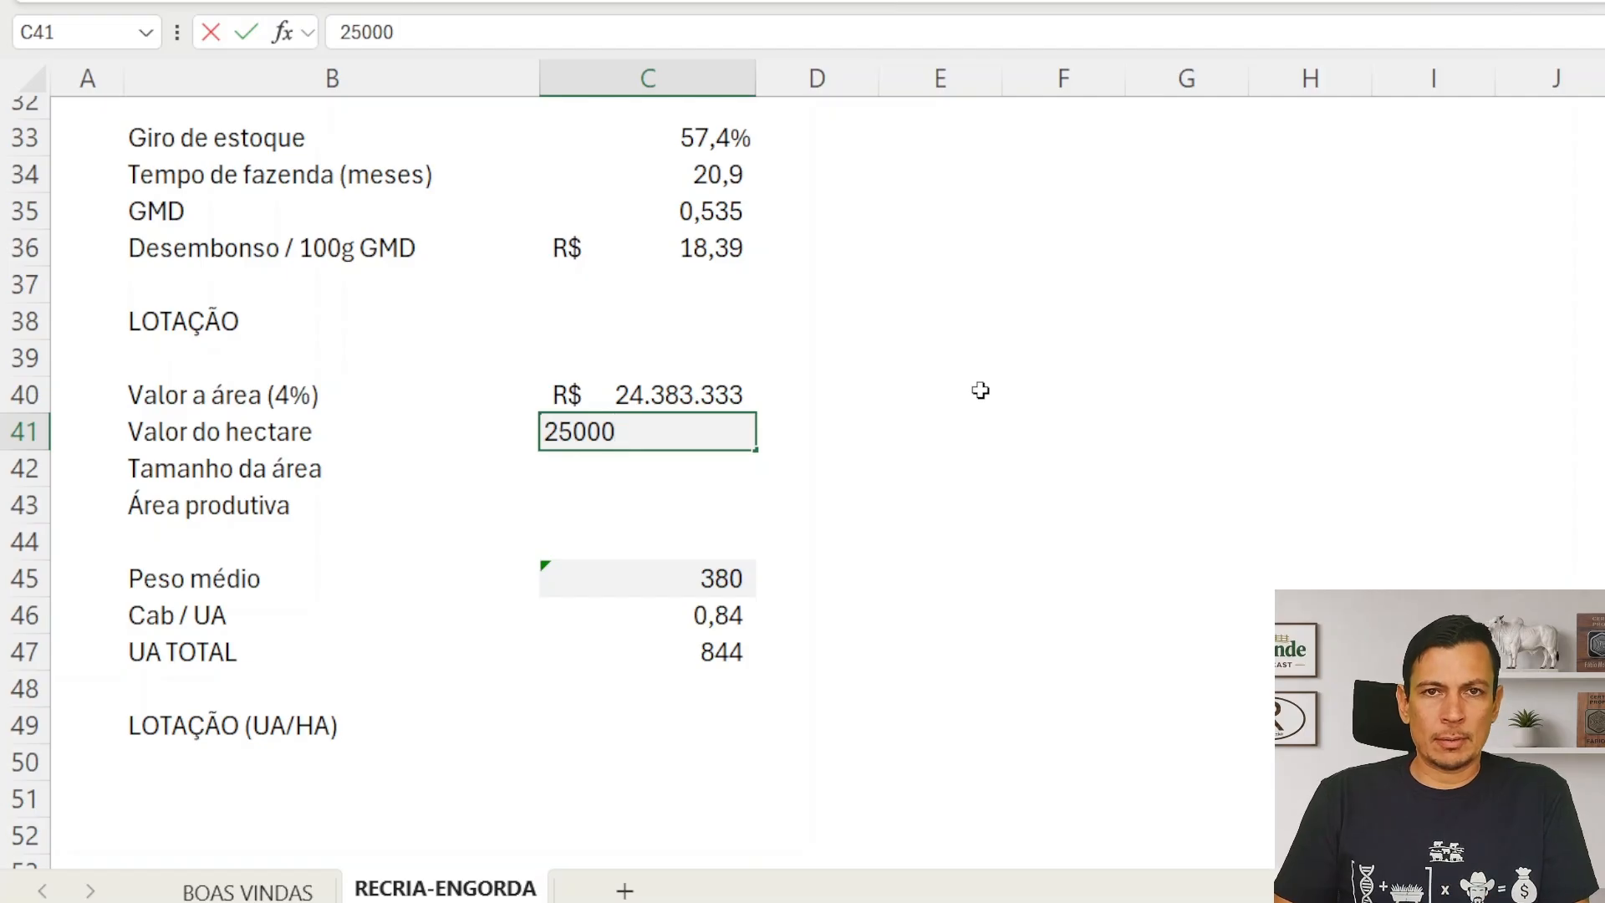
key(Return)
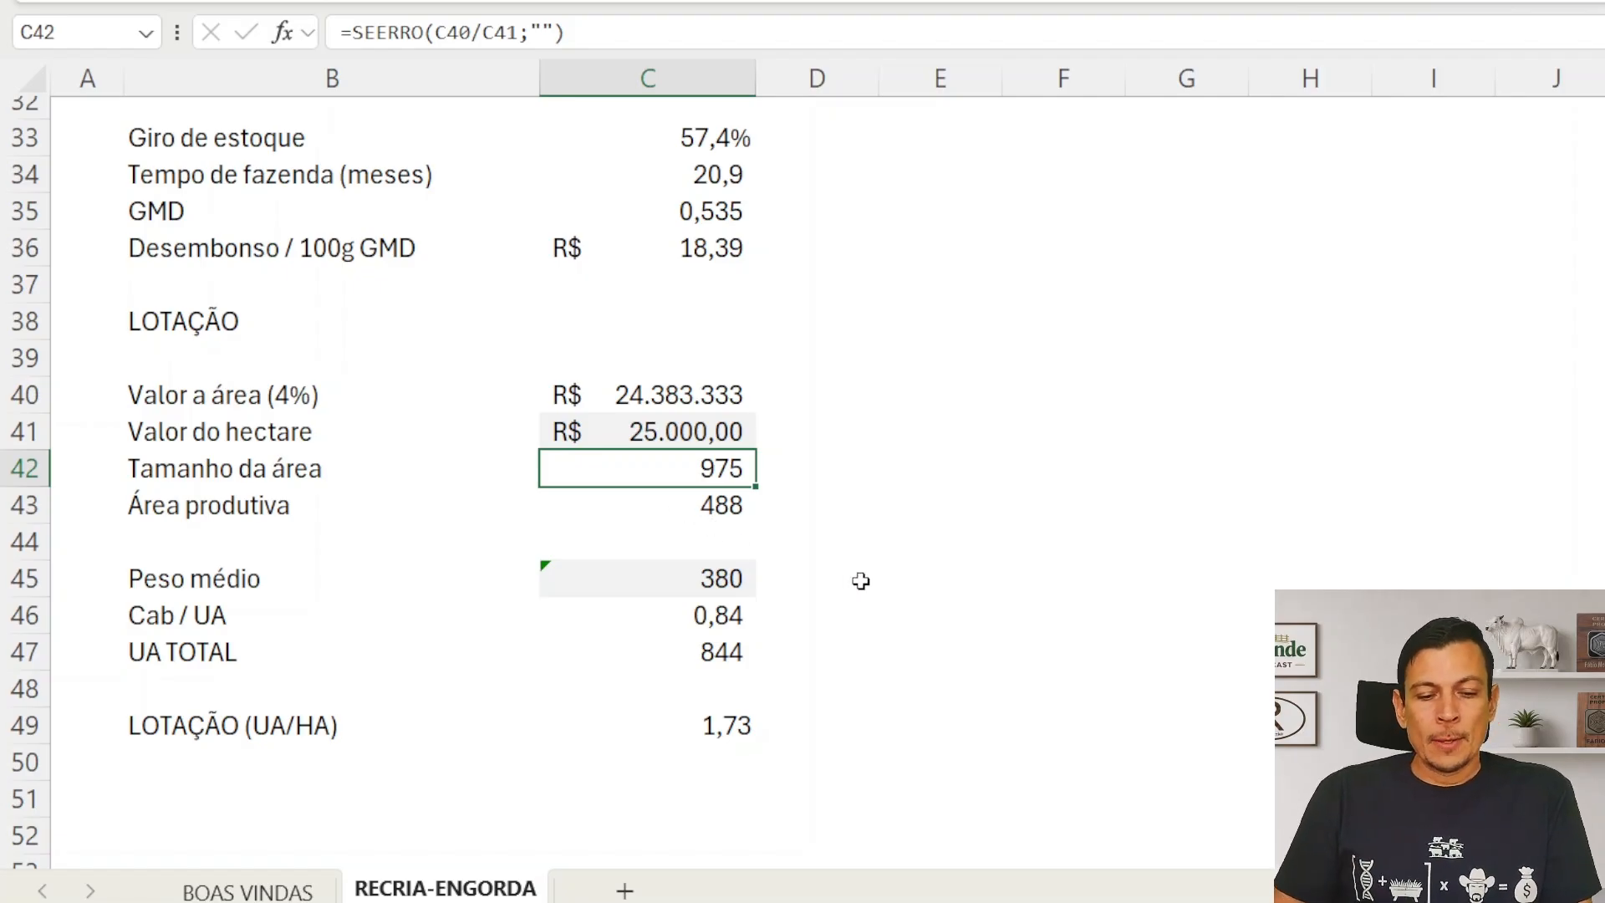
- Inspect the Área produtiva, Cab / UA and UA TOTAL cells in the LOTAÇÃO section to review how the stocking rate is built up
click(628, 506)
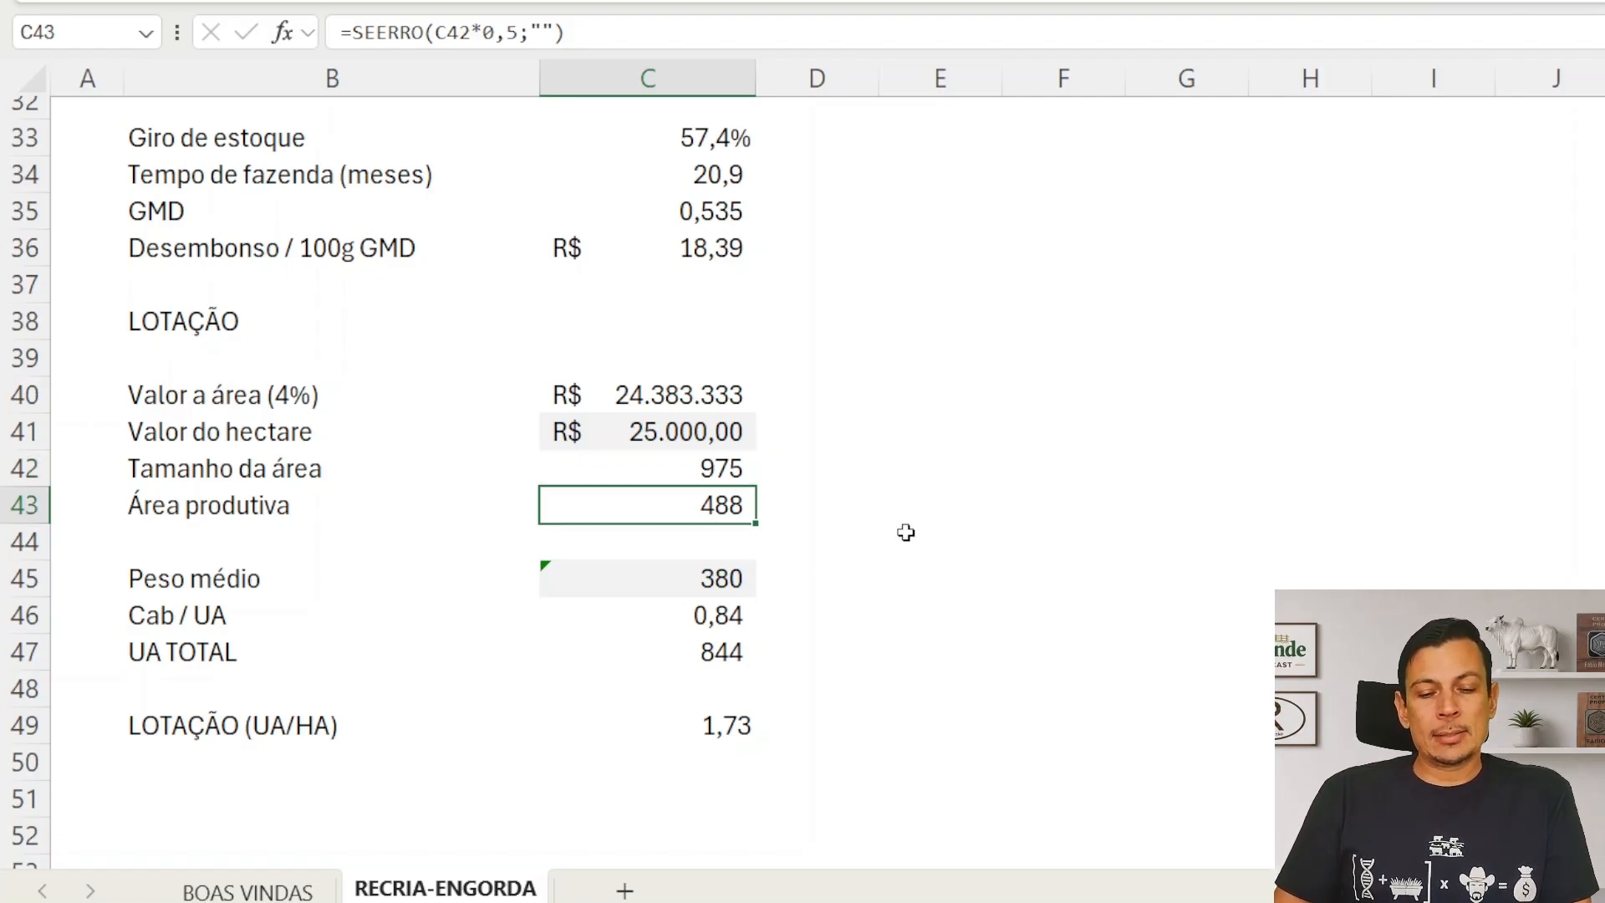
scroll(906, 531, down, 1)
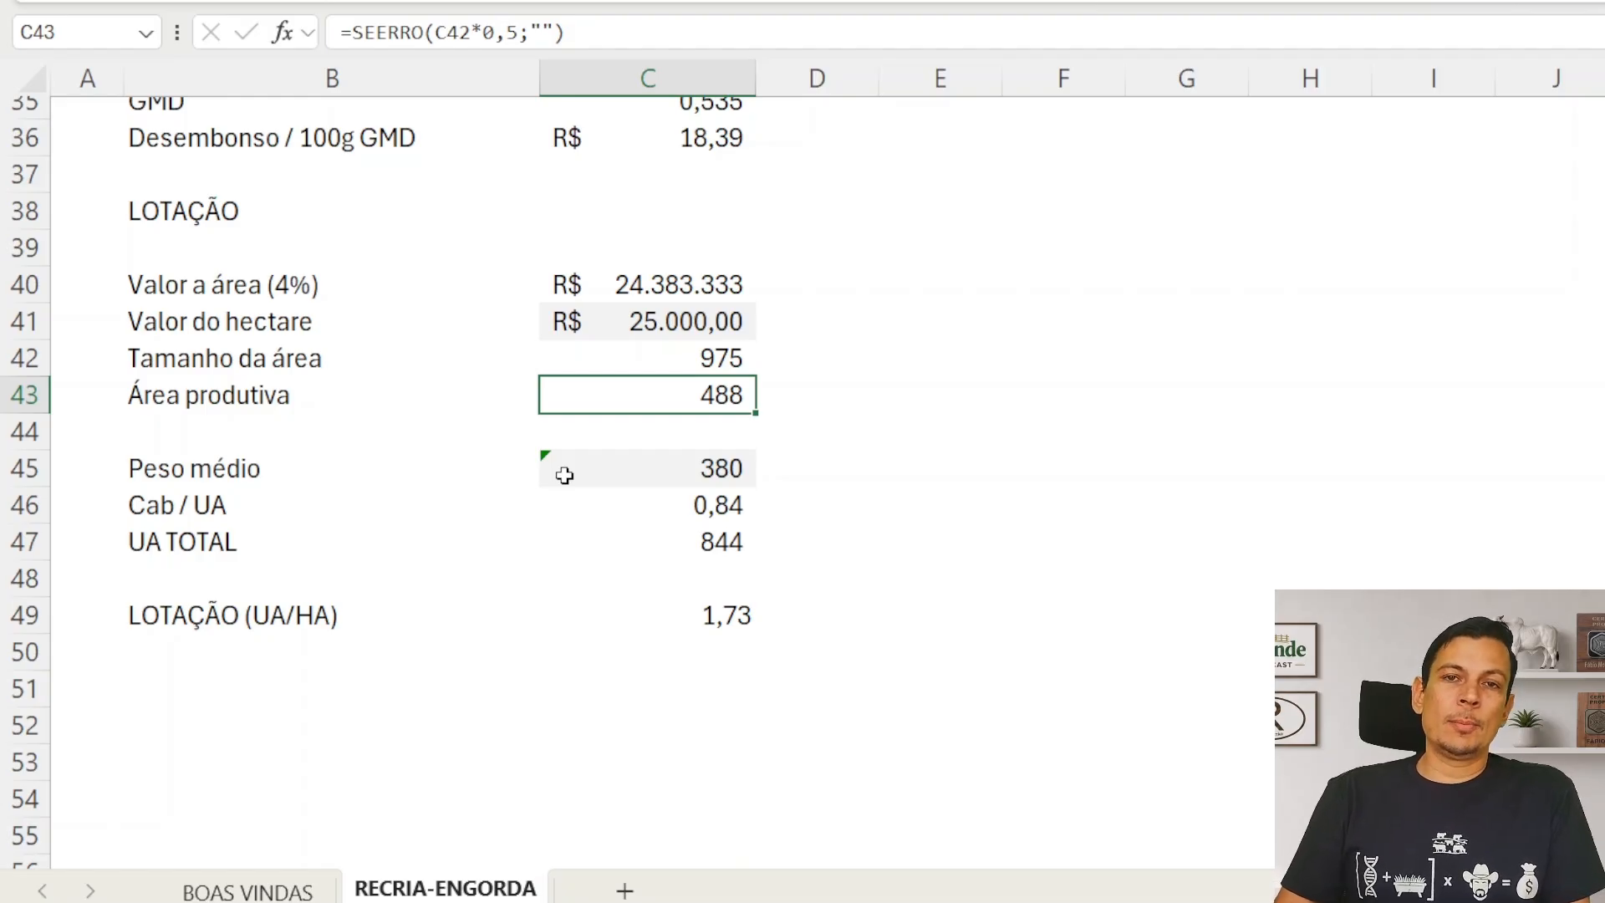
click(643, 512)
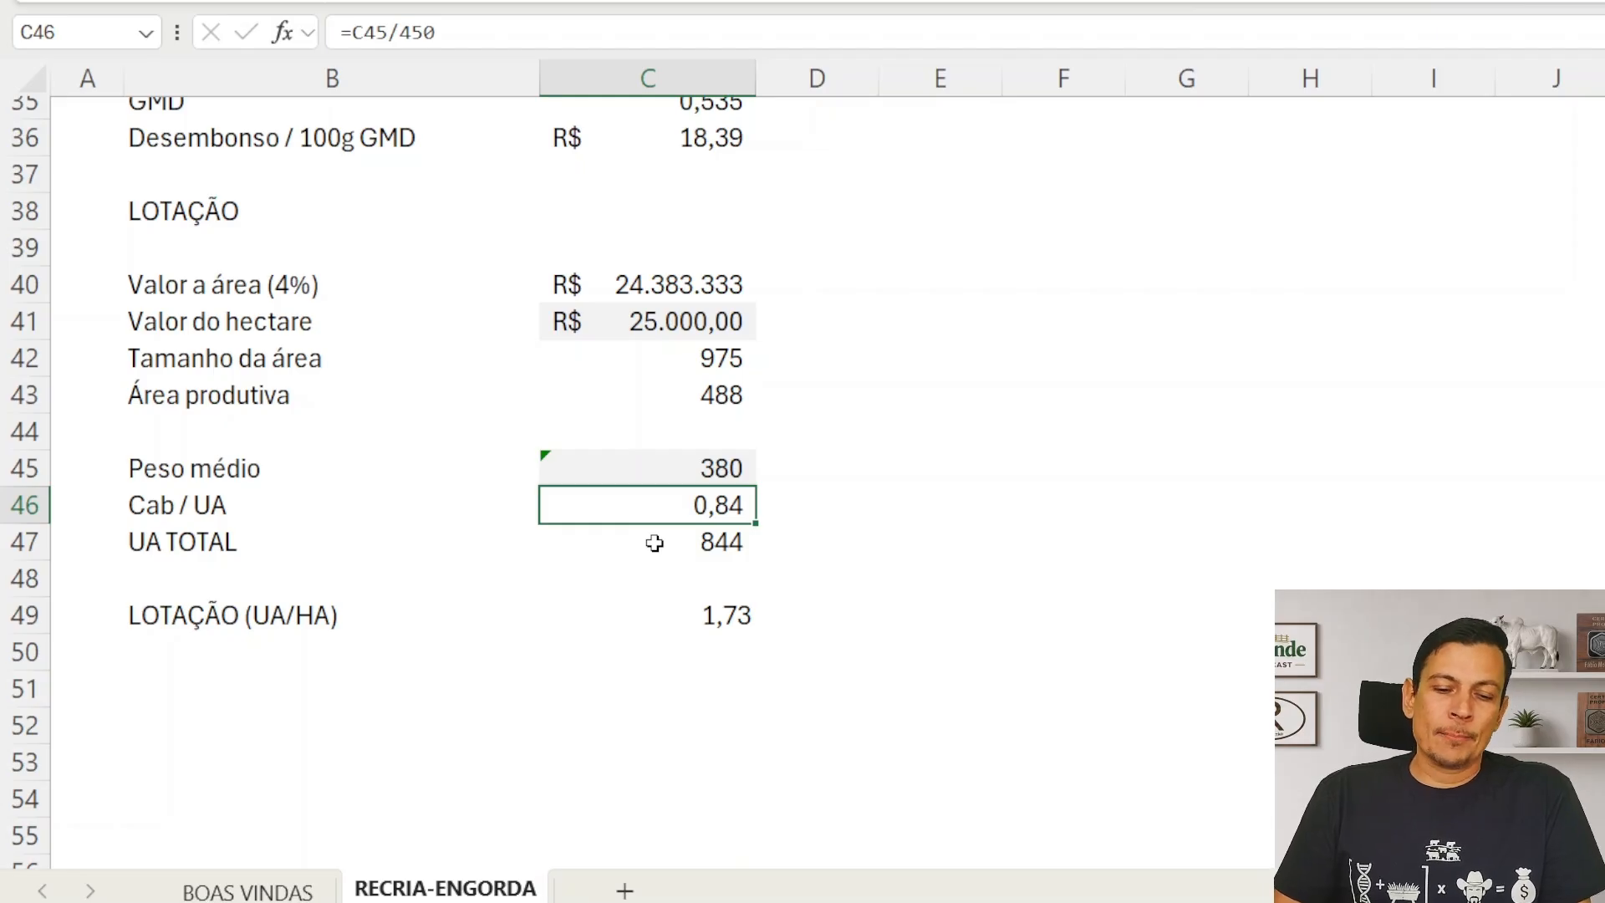
click(654, 543)
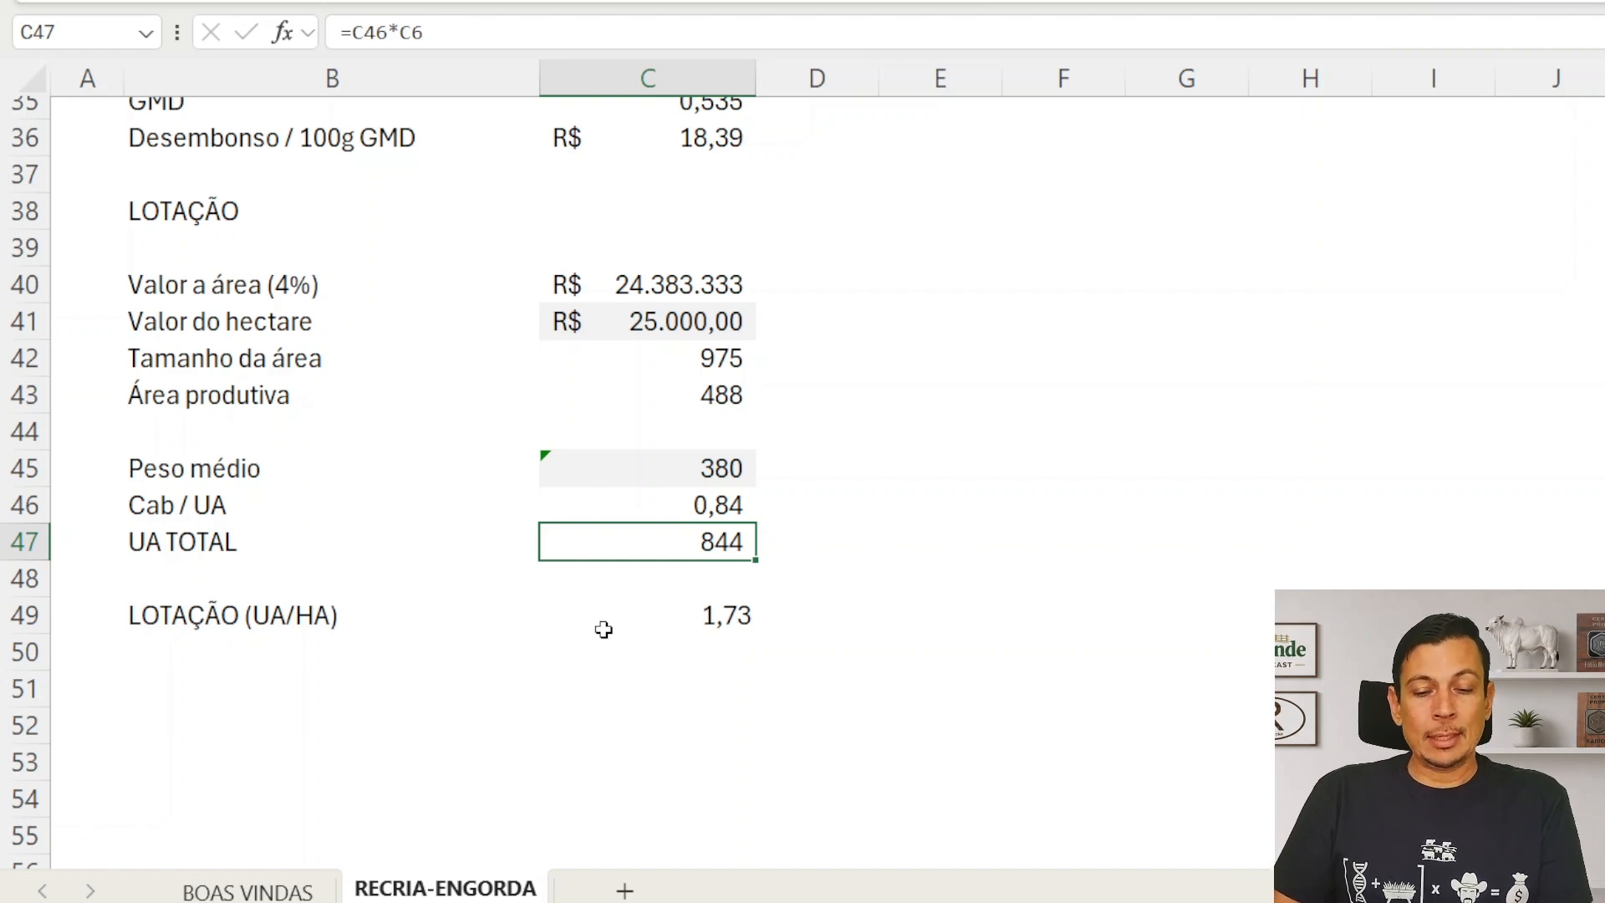
key(alt+Tab)
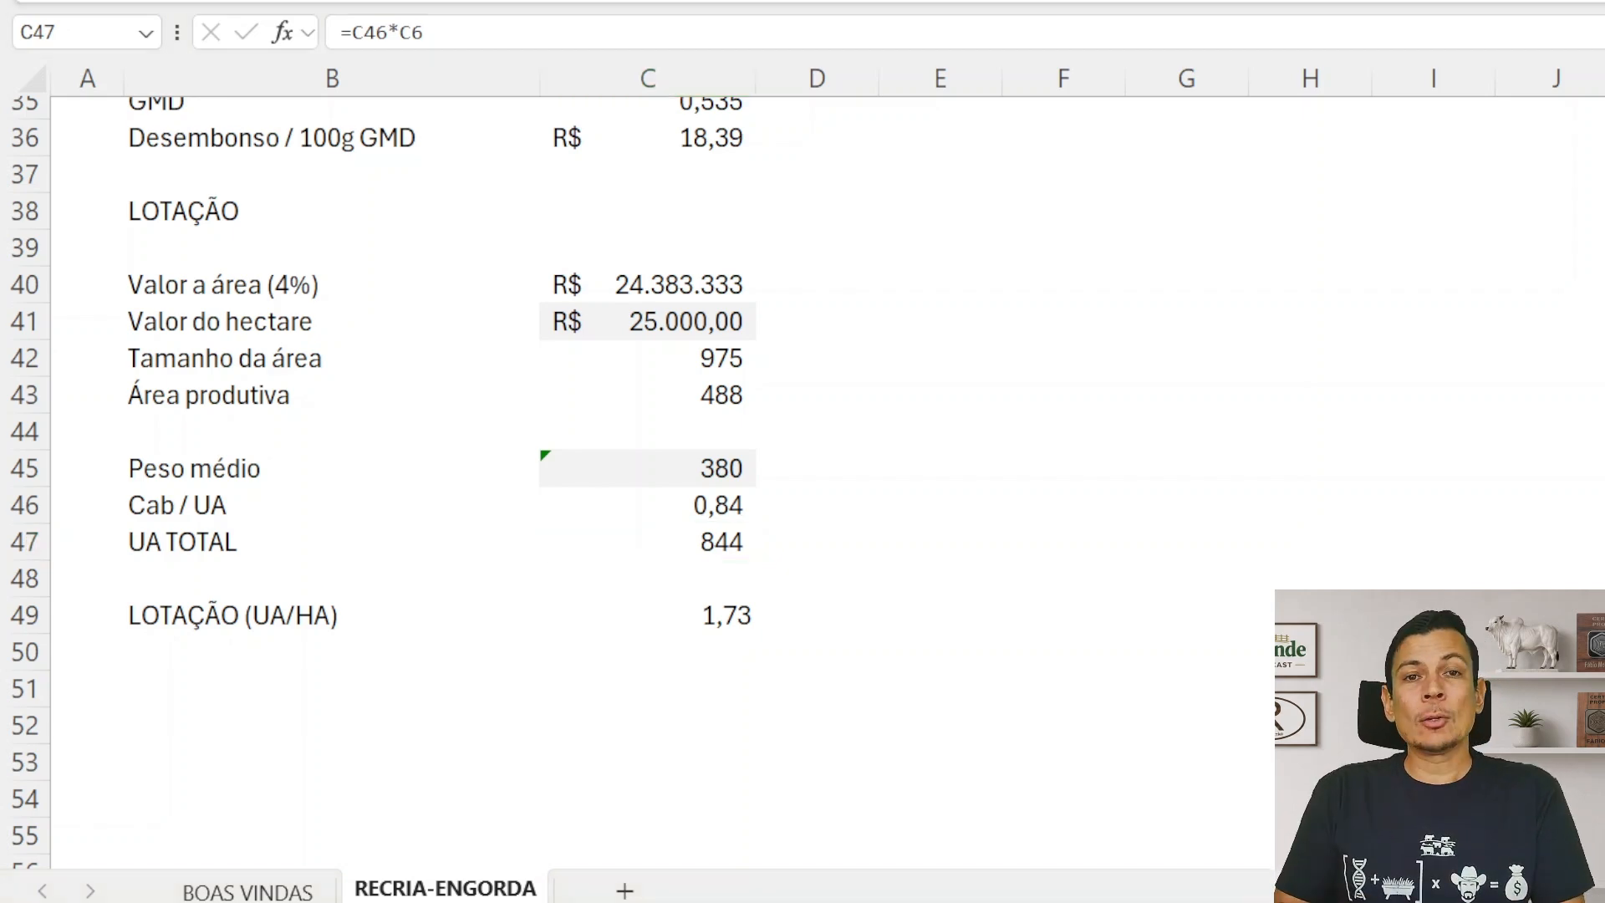